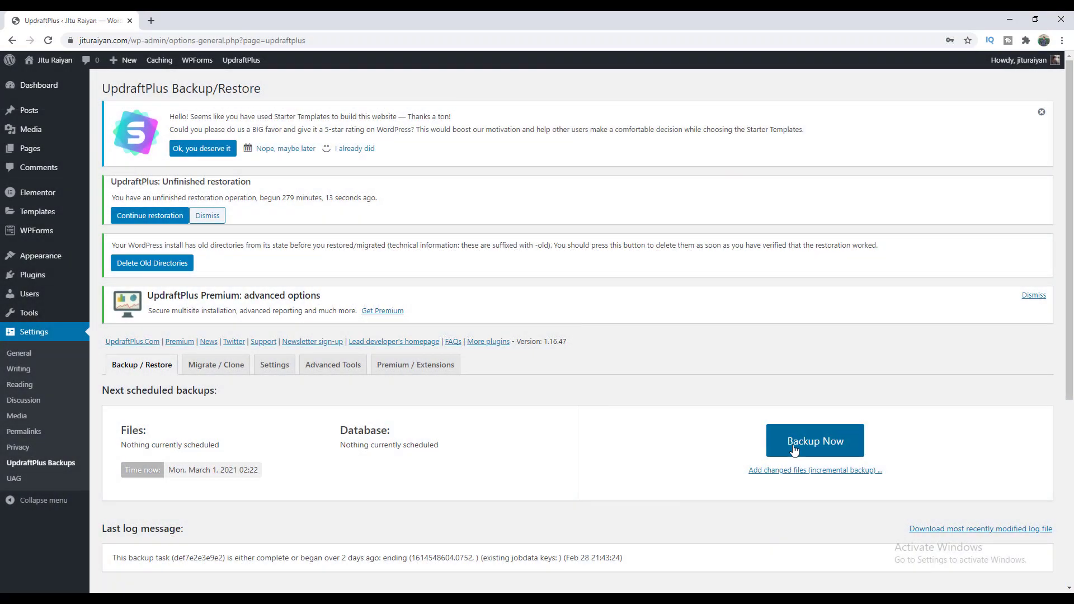
Start a new backup and open the restore options for the Feb 28, 2021 18:05 backup
{"action": "left_click", "coordinate": [794, 444]}
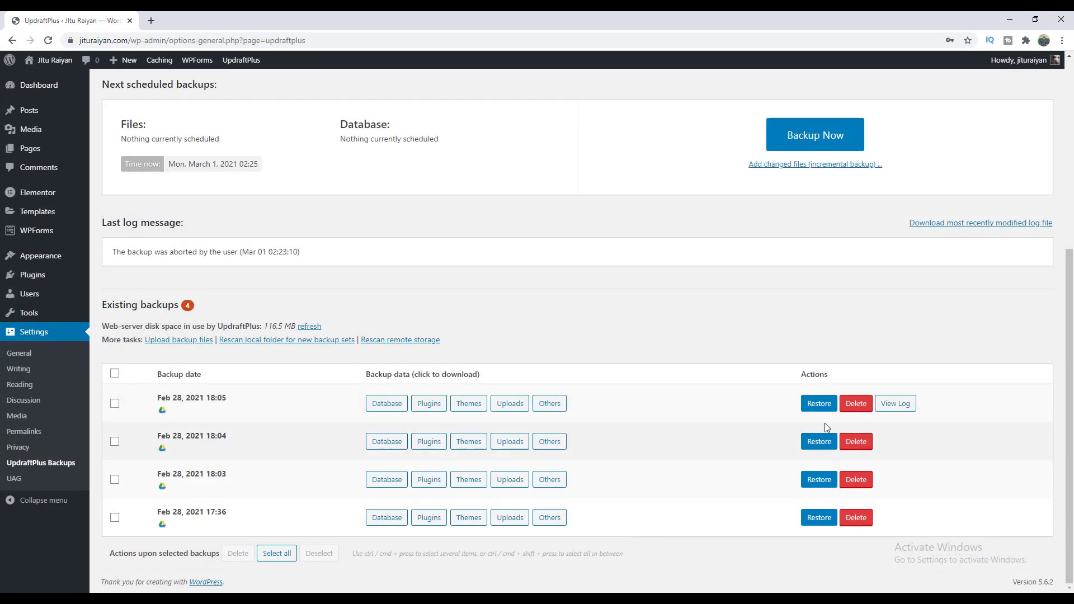
{"action": "left_click", "coordinate": [819, 403]}
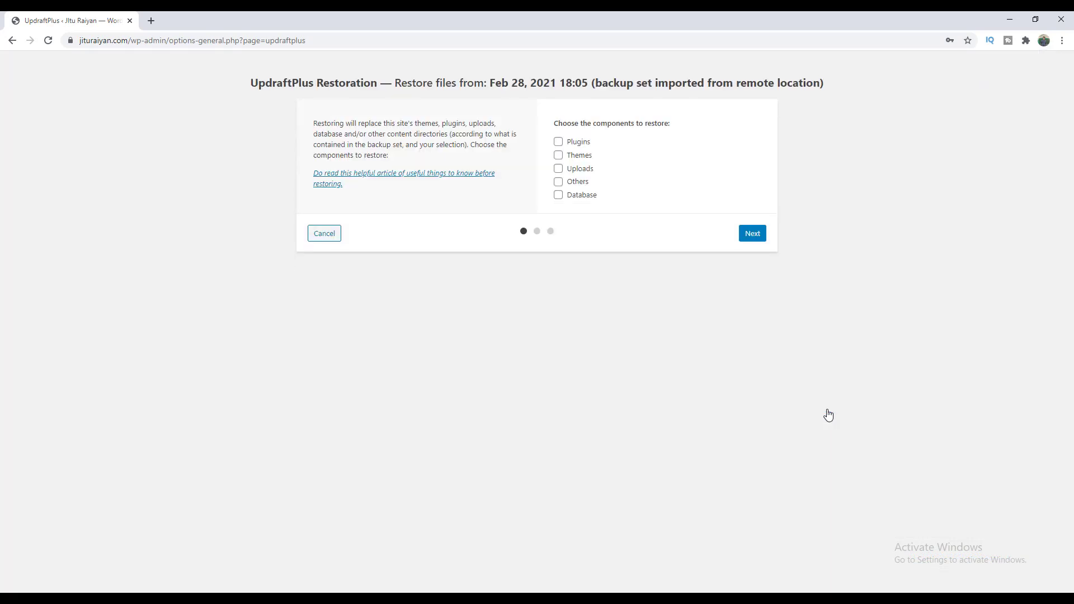
Set the files backup schedule to Weekly in the backup plugin's settings
{"action": "left_click", "coordinate": [263, 287]}
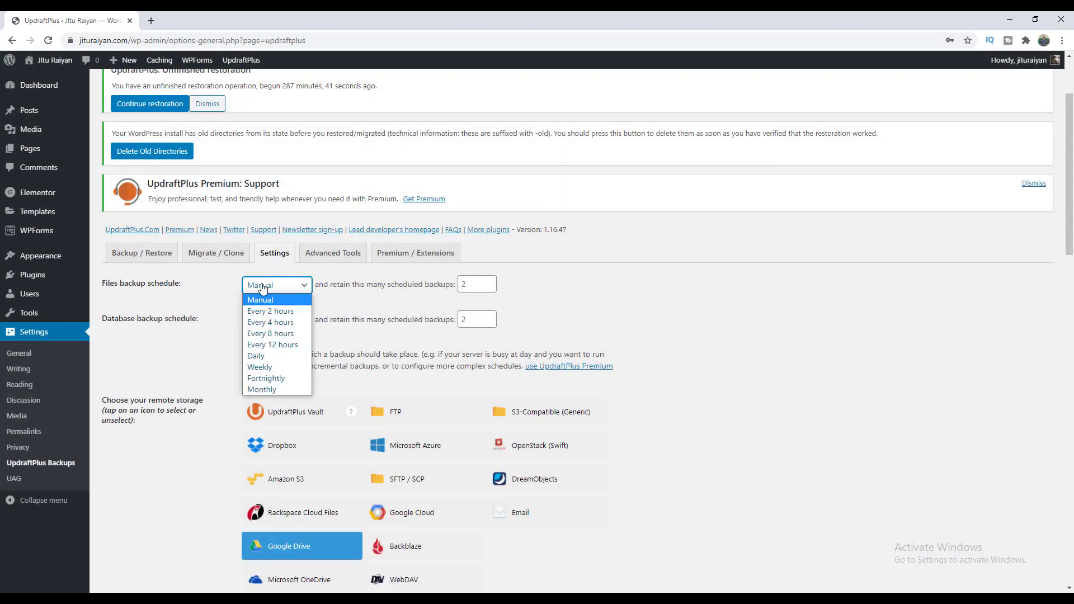
{"action": "left_click", "coordinate": [284, 366]}
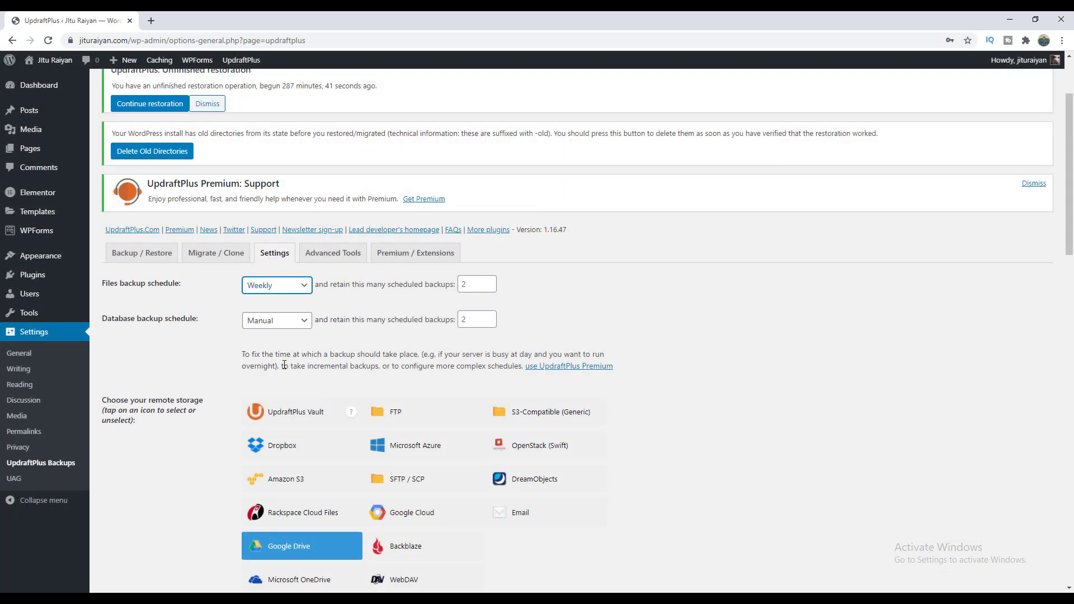
{"action": "left_click", "coordinate": [476, 284]}
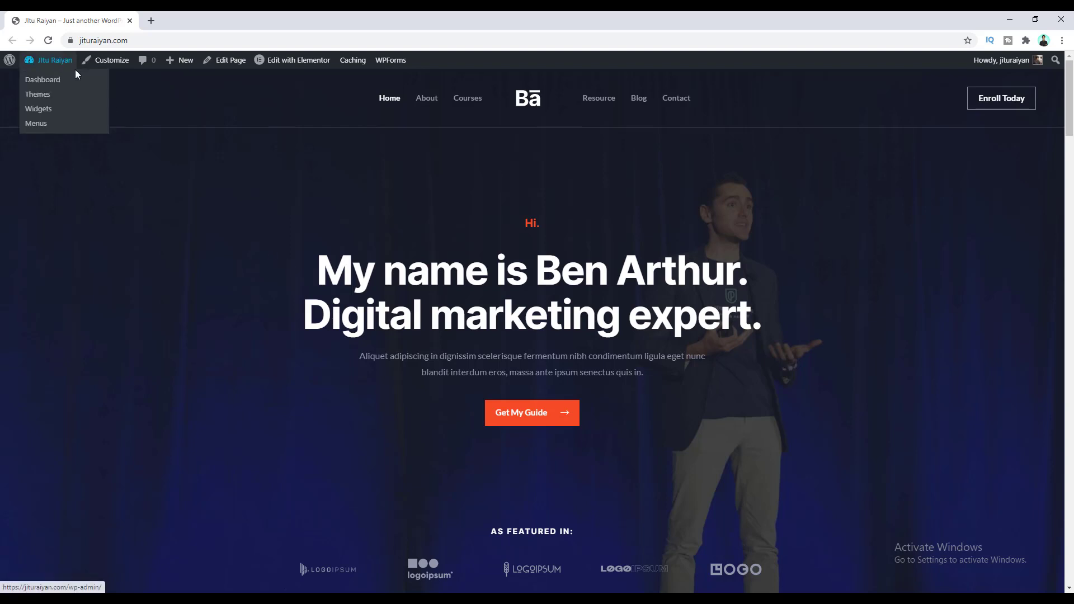
Go to the site's admin dashboard and search the plugins available for installation for "updraftplus"
{"action": "left_click", "coordinate": [72, 69]}
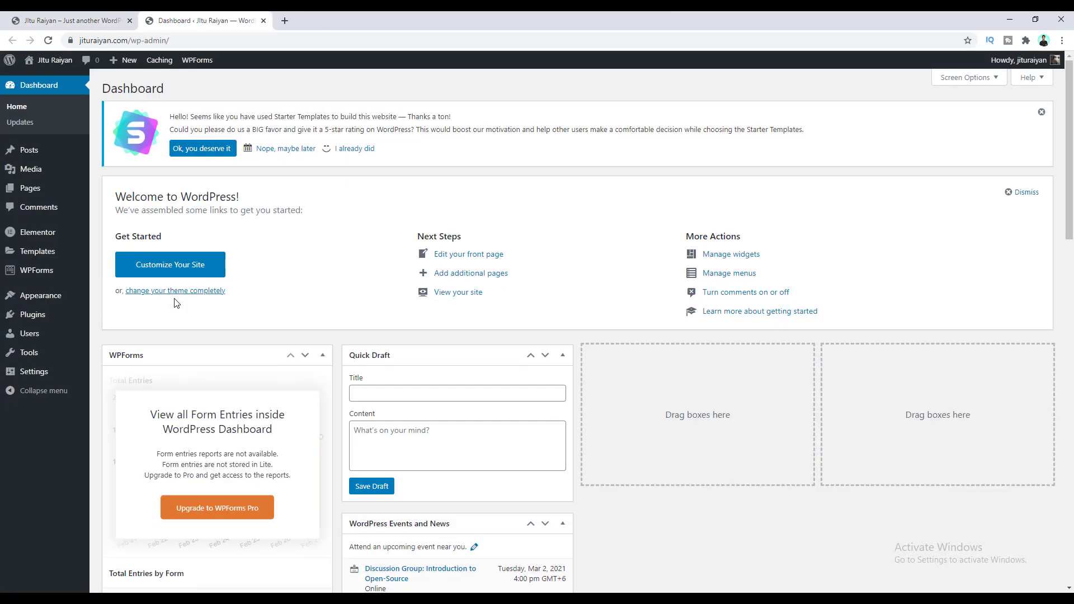
{"action": "mouse_move", "coordinate": [63, 316]}
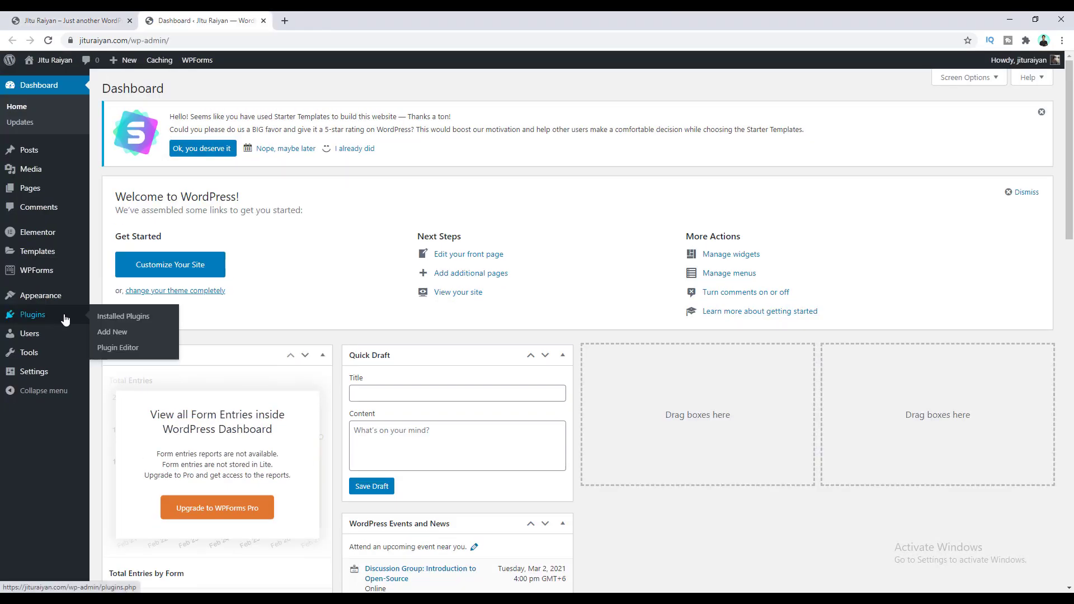
{"action": "left_click", "coordinate": [108, 333]}
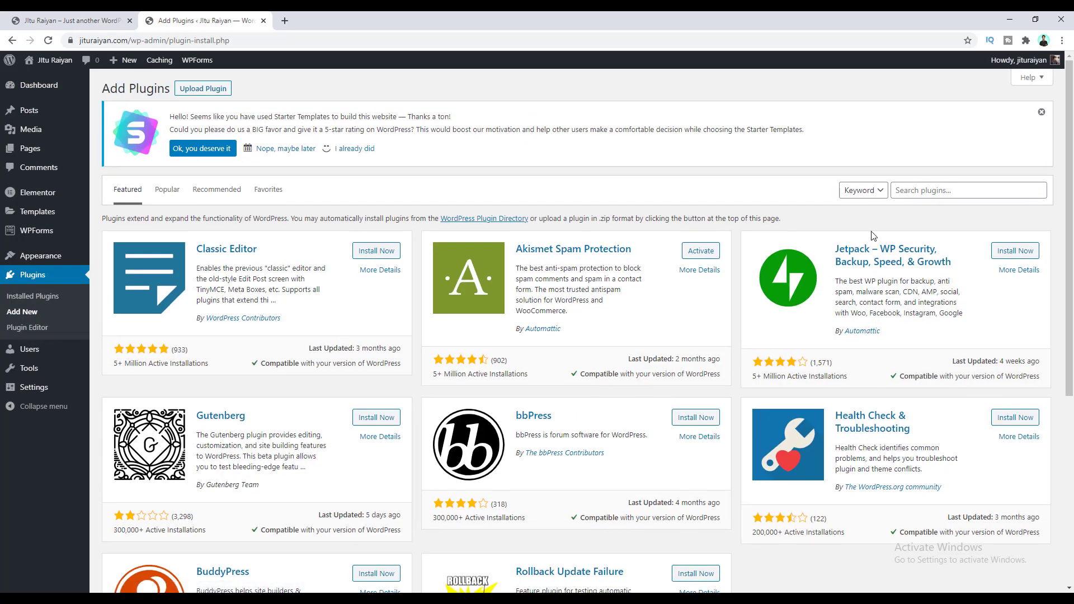
{"action": "left_click", "coordinate": [901, 195]}
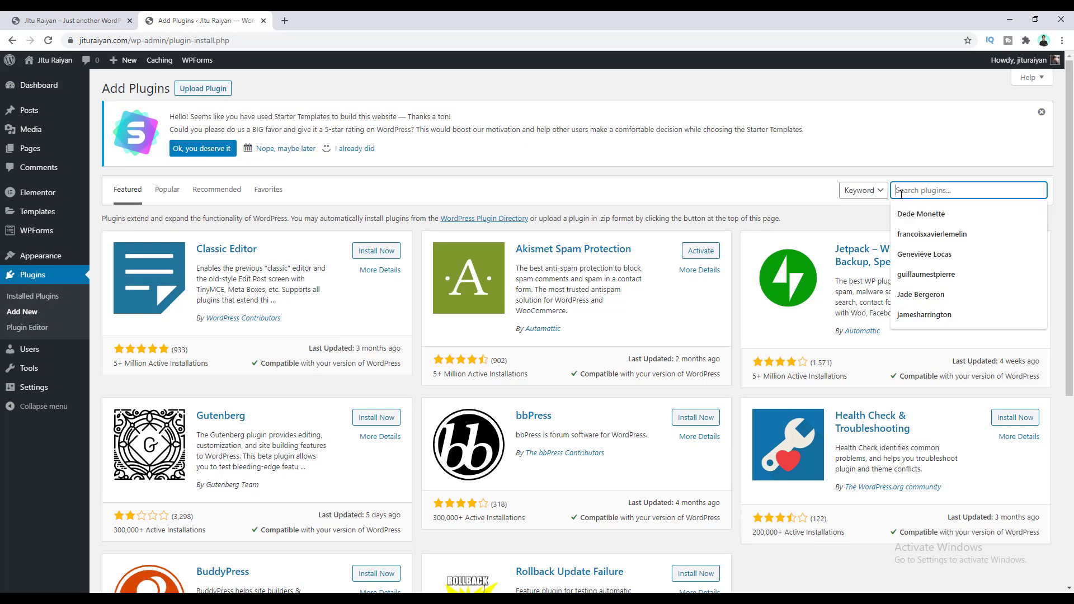
{"action": "type", "text": "updraftplus"}
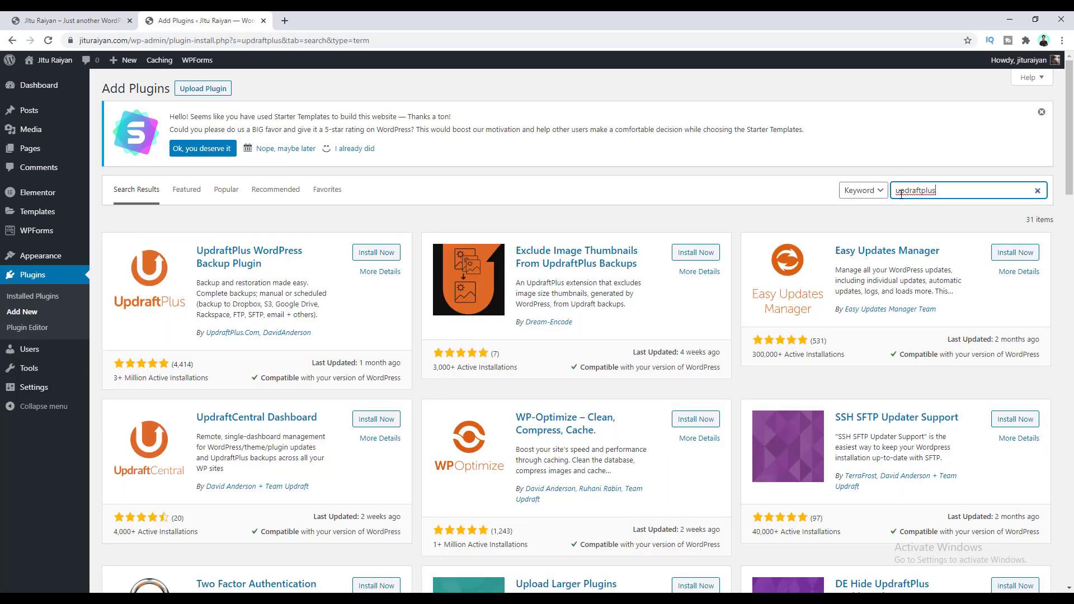
Install and activate the UpdraftPlus WordPress Backup Plugin and open its backup settings page
{"action": "left_click", "coordinate": [371, 254]}
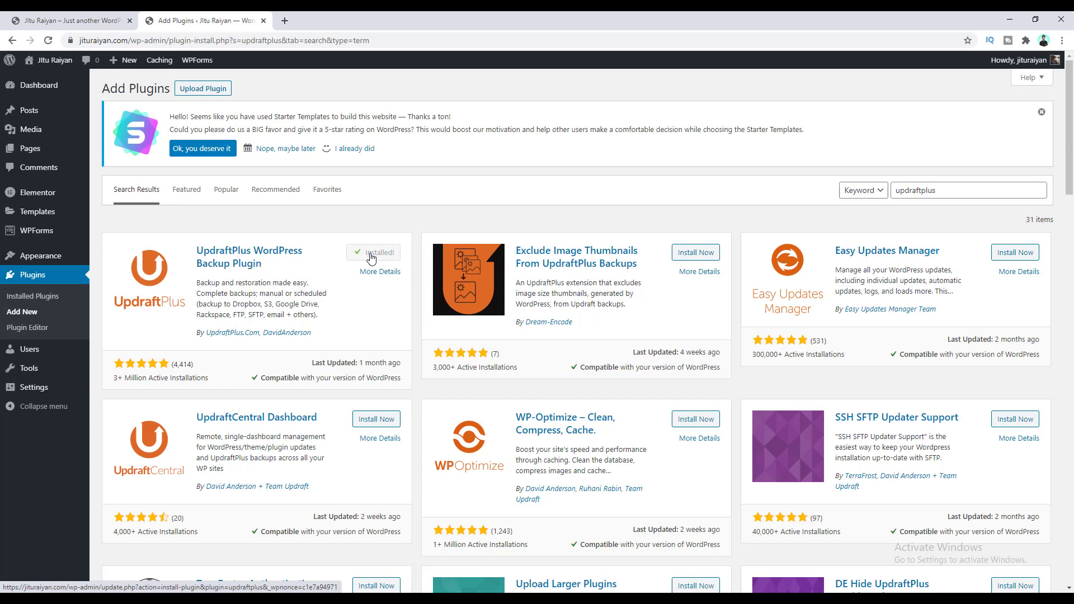
{"action": "left_click", "coordinate": [371, 255]}
{"action": "scroll", "coordinate": [371, 258], "scroll_direction": "down", "scroll_amount": 3}
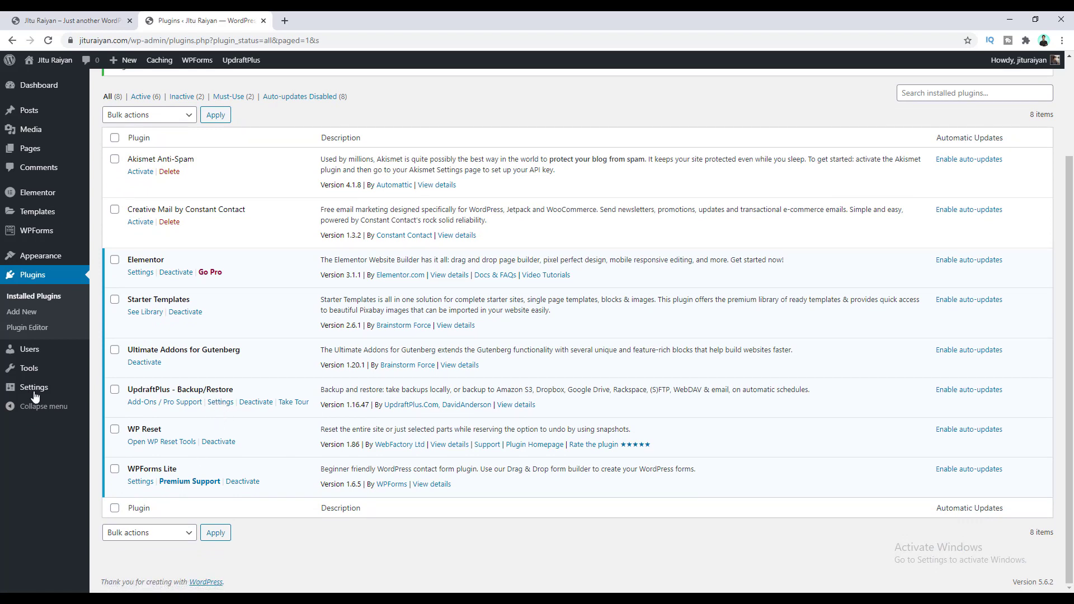
{"action": "mouse_move", "coordinate": [35, 392]}
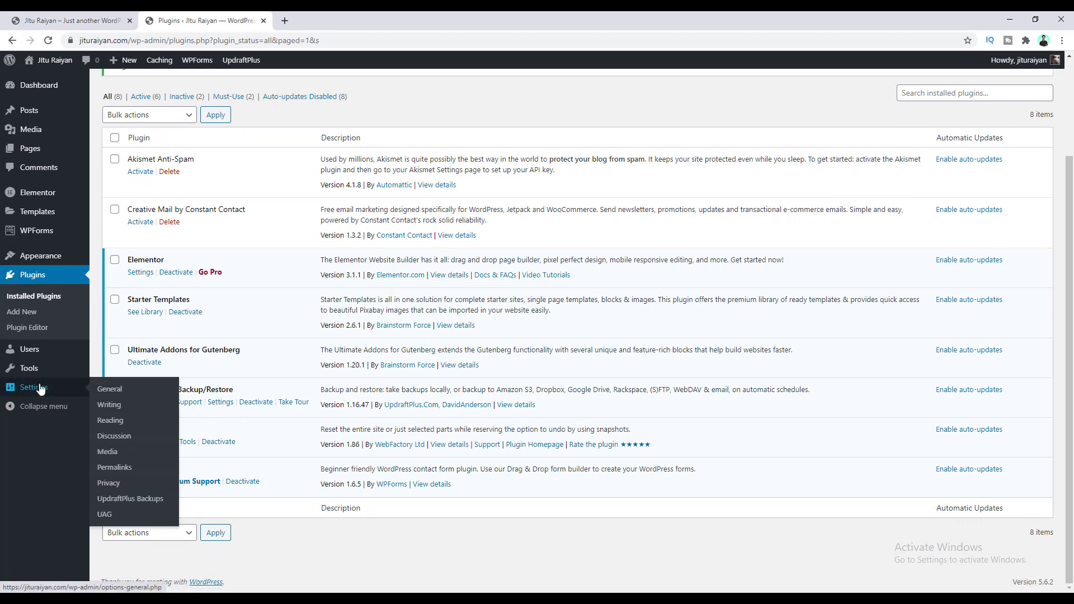
{"action": "left_click", "coordinate": [129, 499]}
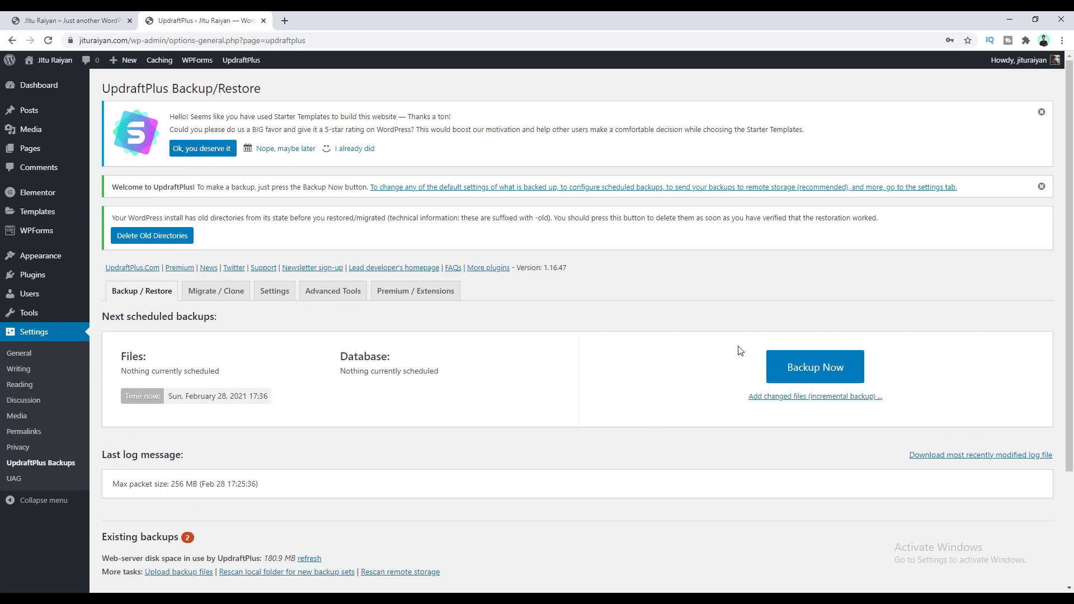
Take a new backup that includes both the database and the files, and view the existing backups
{"action": "left_click", "coordinate": [797, 362]}
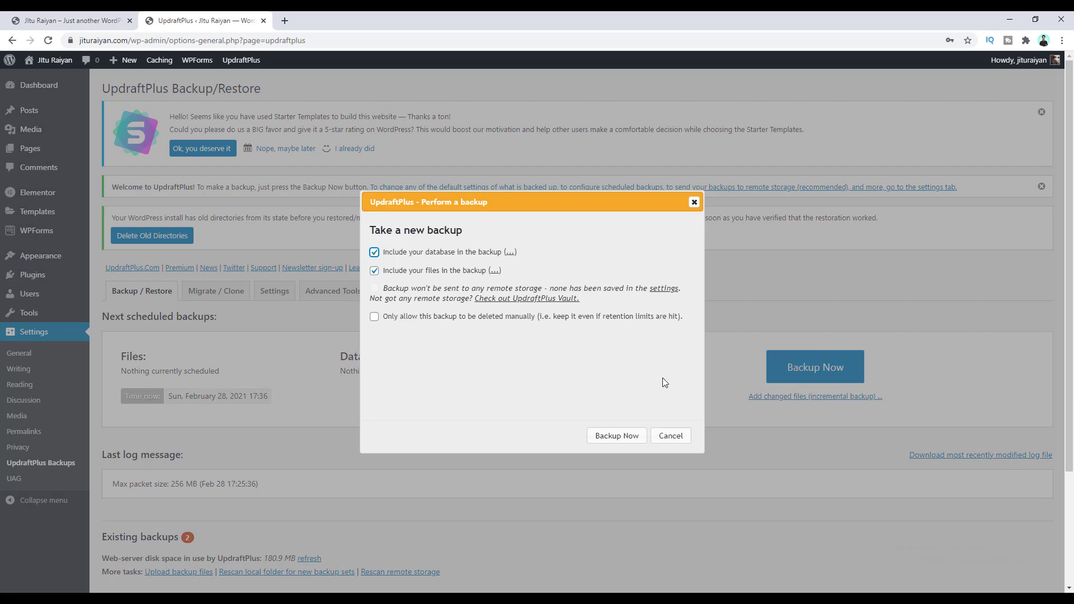
{"action": "left_click", "coordinate": [614, 440]}
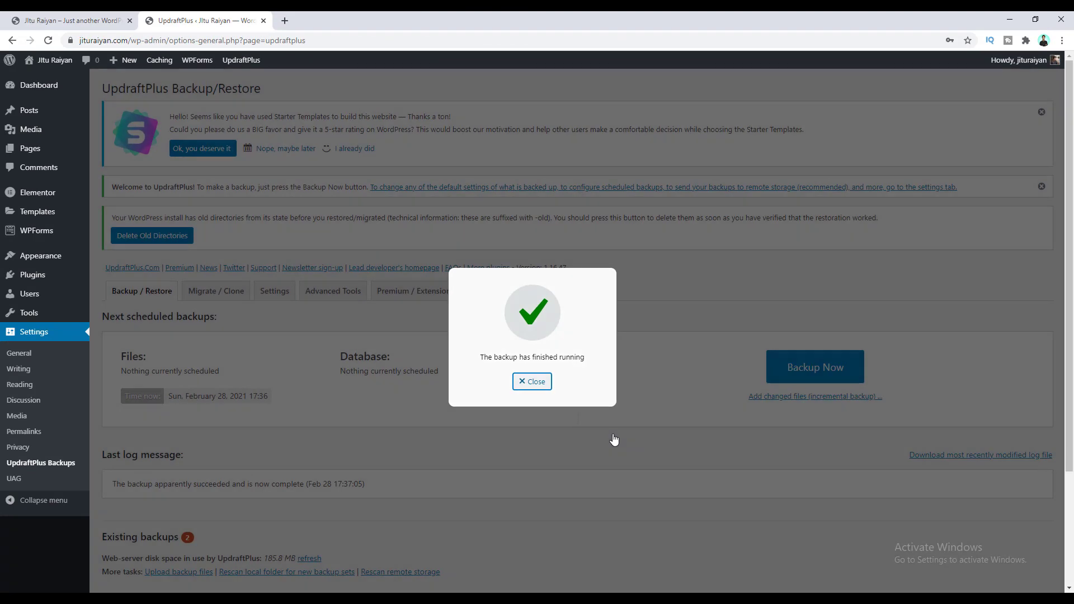
{"action": "key", "text": "Escape"}
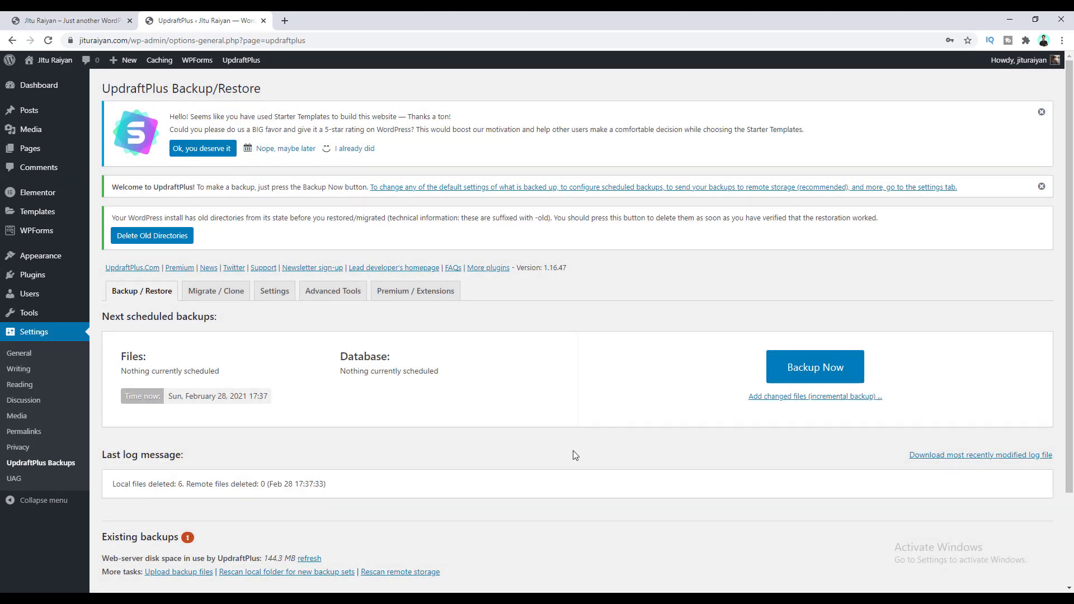
{"action": "scroll", "coordinate": [573, 451], "scroll_direction": "down", "scroll_amount": 3}
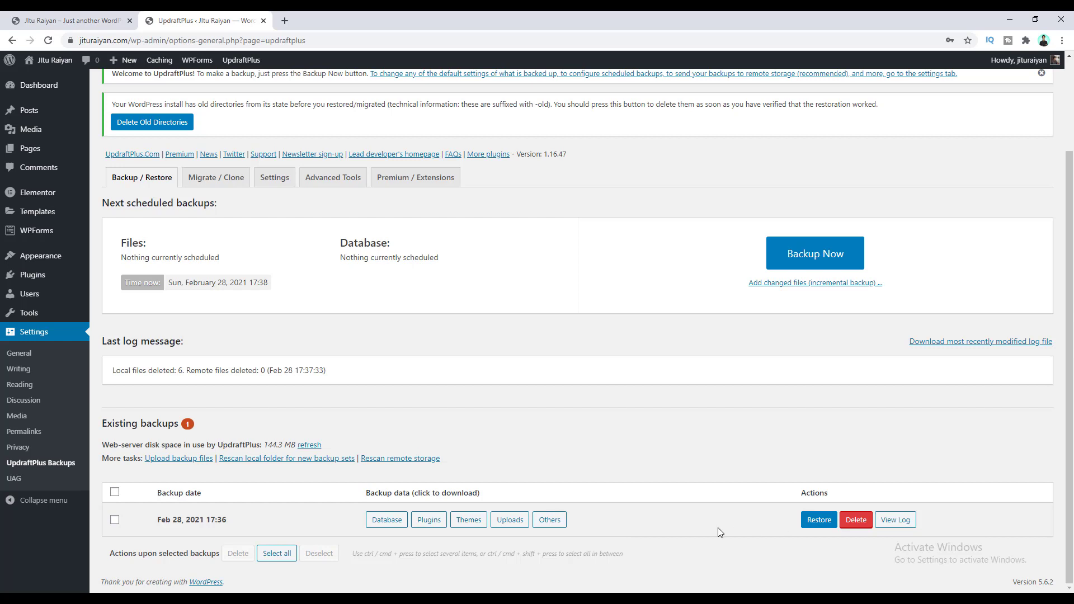
Move the Home front page to the trash from a separate browser tab and reload the live site
{"action": "mouse_move", "coordinate": [37, 156]}
{"action": "left_click", "coordinate": [112, 150], "text": "ctrl+shift"}
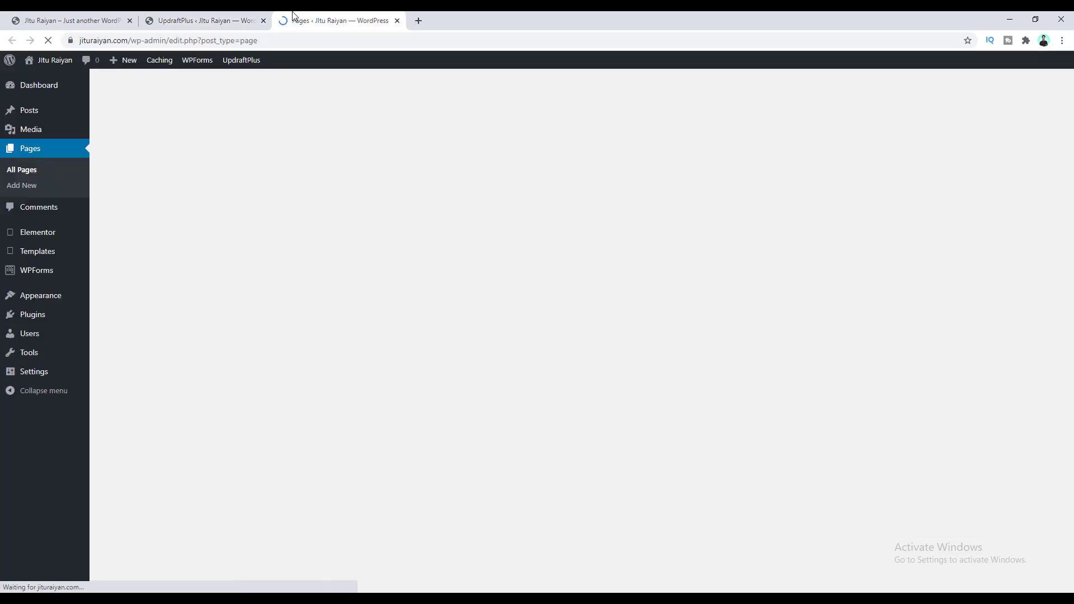
{"action": "mouse_move", "coordinate": [190, 399]}
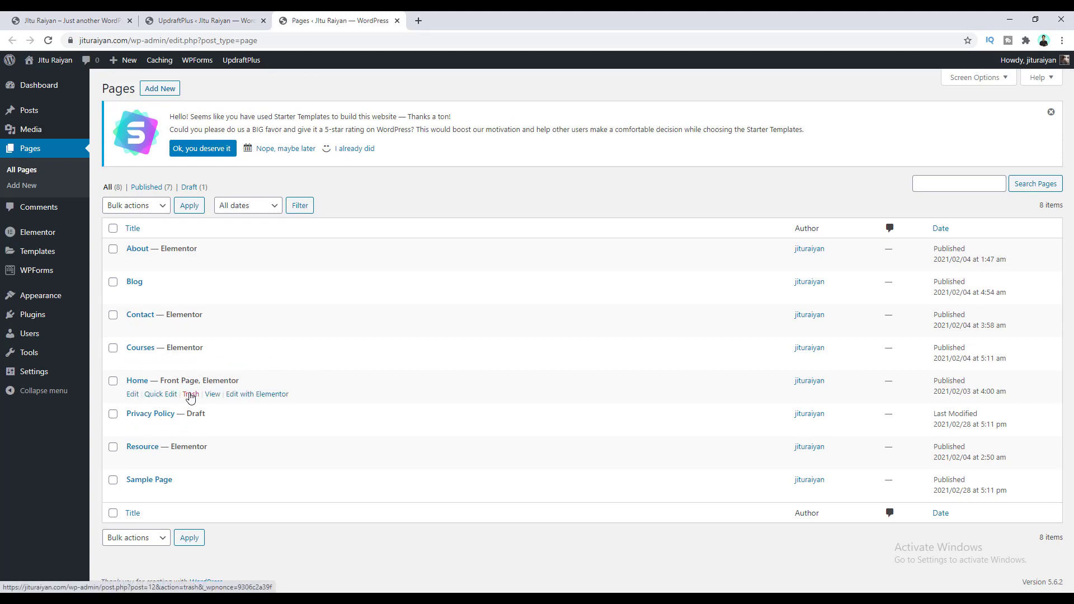
{"action": "left_click", "coordinate": [190, 395]}
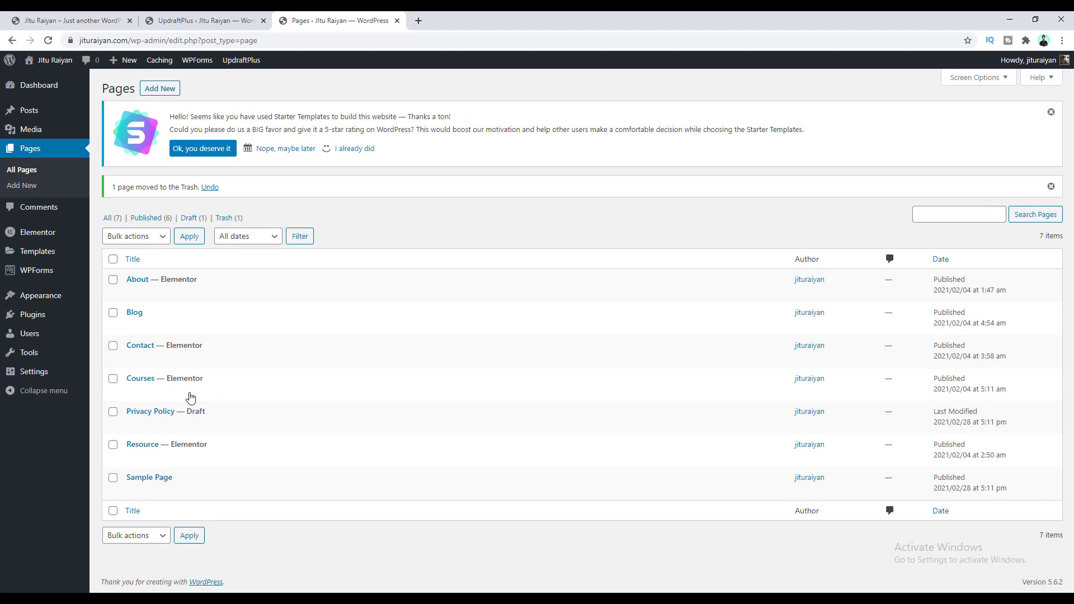
{"action": "left_click", "coordinate": [51, 16]}
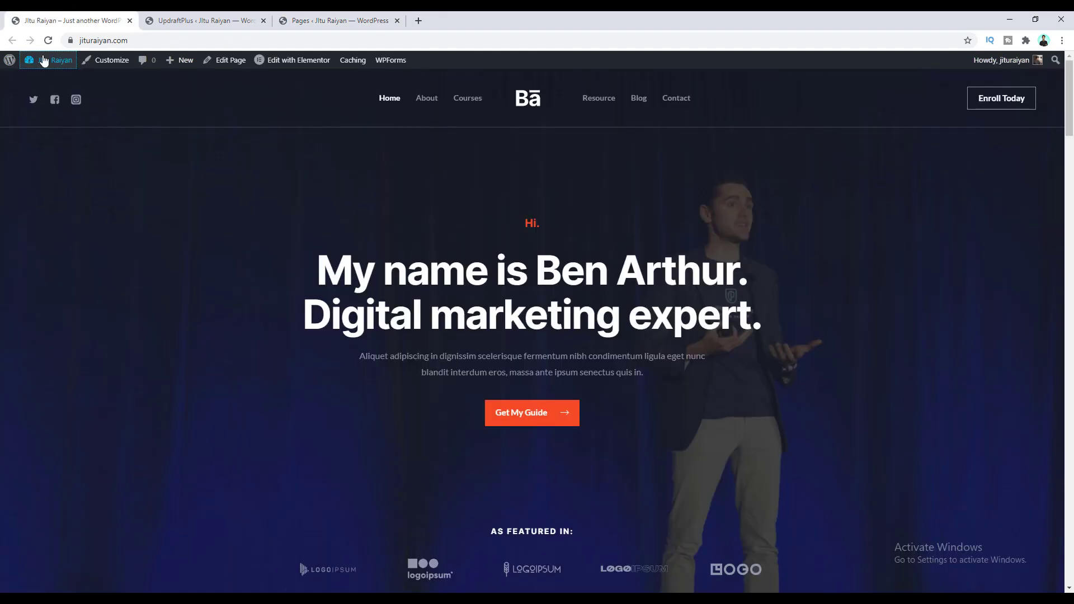
{"action": "left_click", "coordinate": [50, 41]}
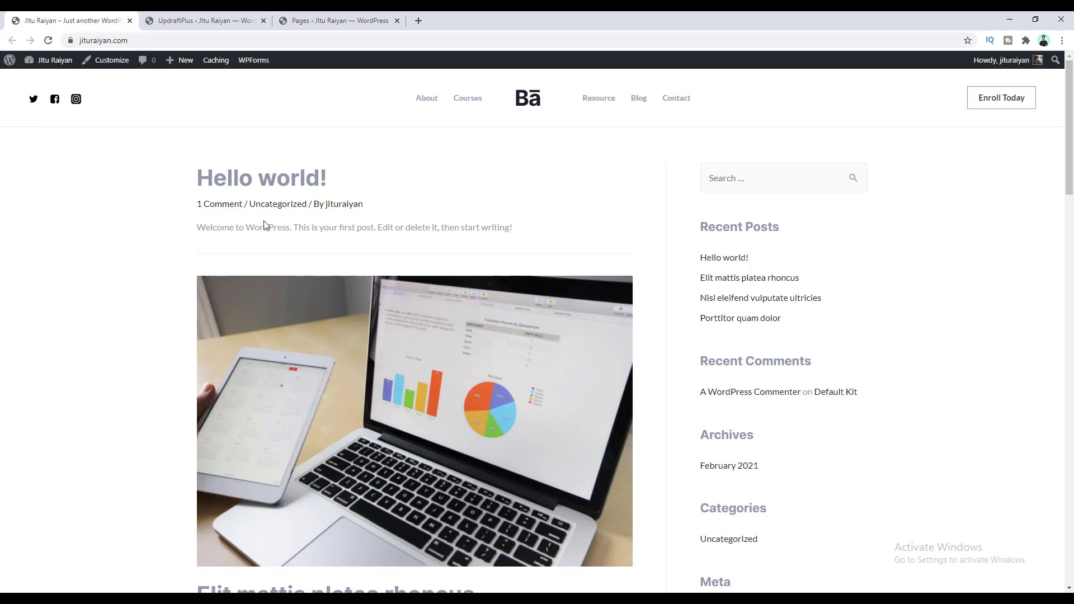
Prepare a restore of Plugins, Themes, Uploads, Others and Database from the Feb 28, 2021 17:36 backup
{"action": "left_click", "coordinate": [190, 17]}
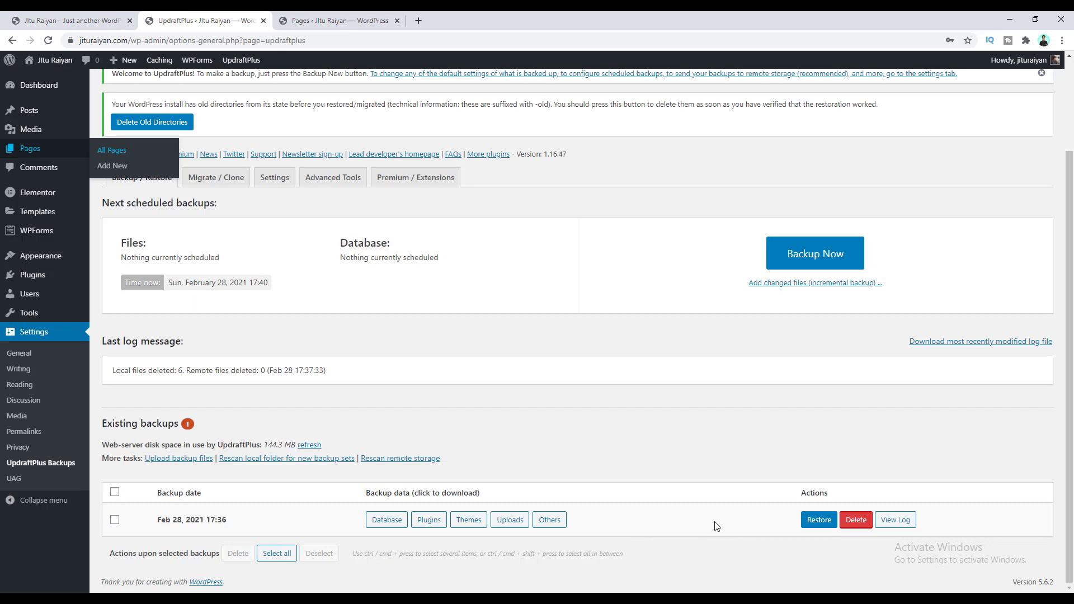
{"action": "left_click", "coordinate": [817, 521]}
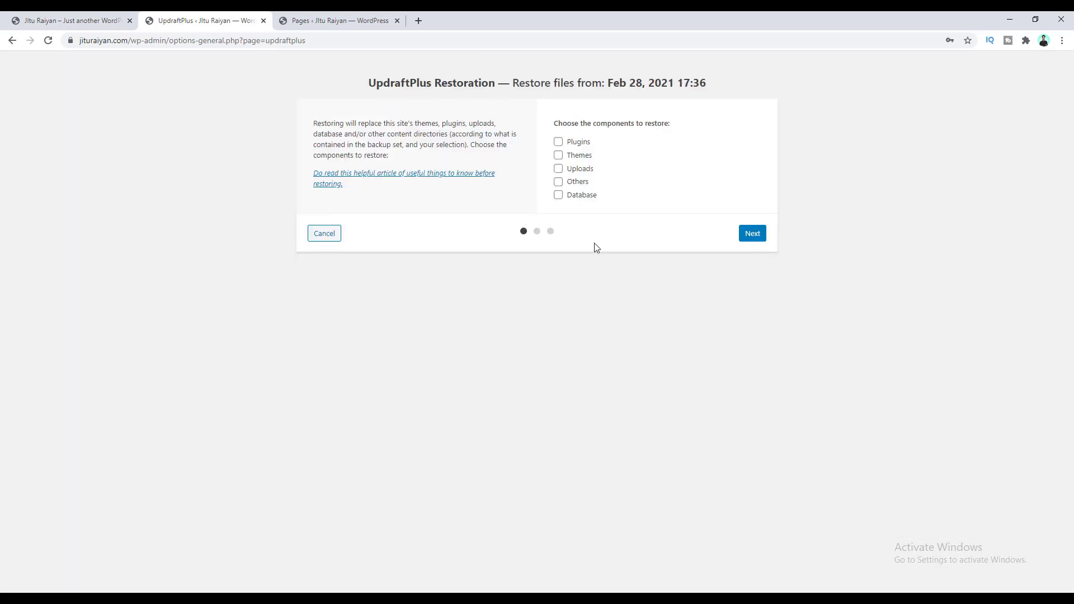
{"action": "left_click", "coordinate": [576, 144]}
{"action": "left_click", "coordinate": [578, 156]}
{"action": "left_click", "coordinate": [581, 170]}
{"action": "left_click", "coordinate": [579, 182]}
{"action": "left_click", "coordinate": [583, 195]}
{"action": "left_click", "coordinate": [752, 234]}
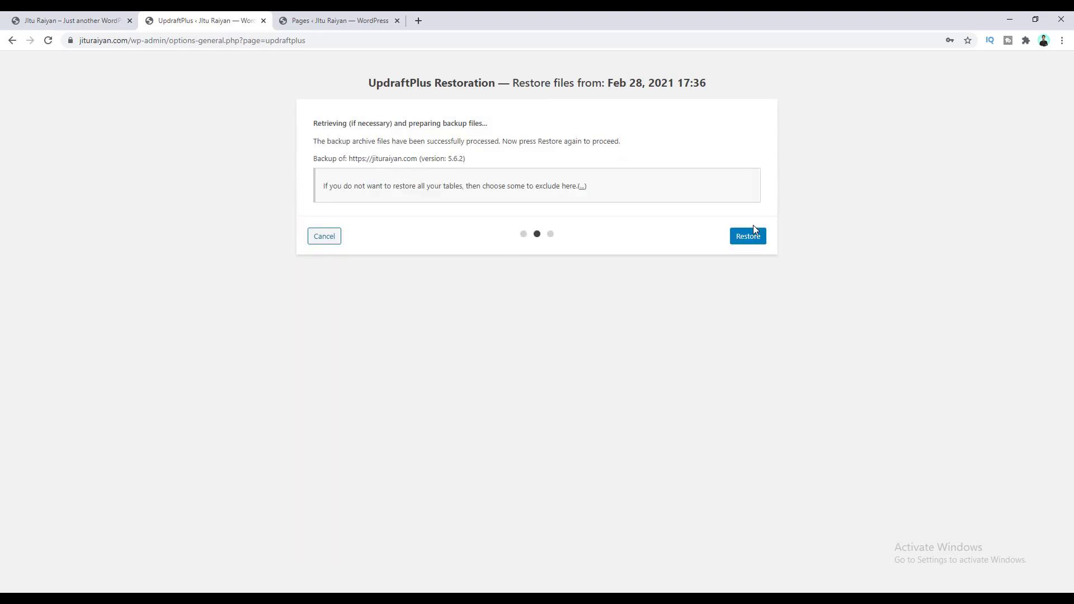
Run the prepared restore, return to the UpdraftPlus configuration and reload the live site
{"action": "left_click", "coordinate": [746, 238]}
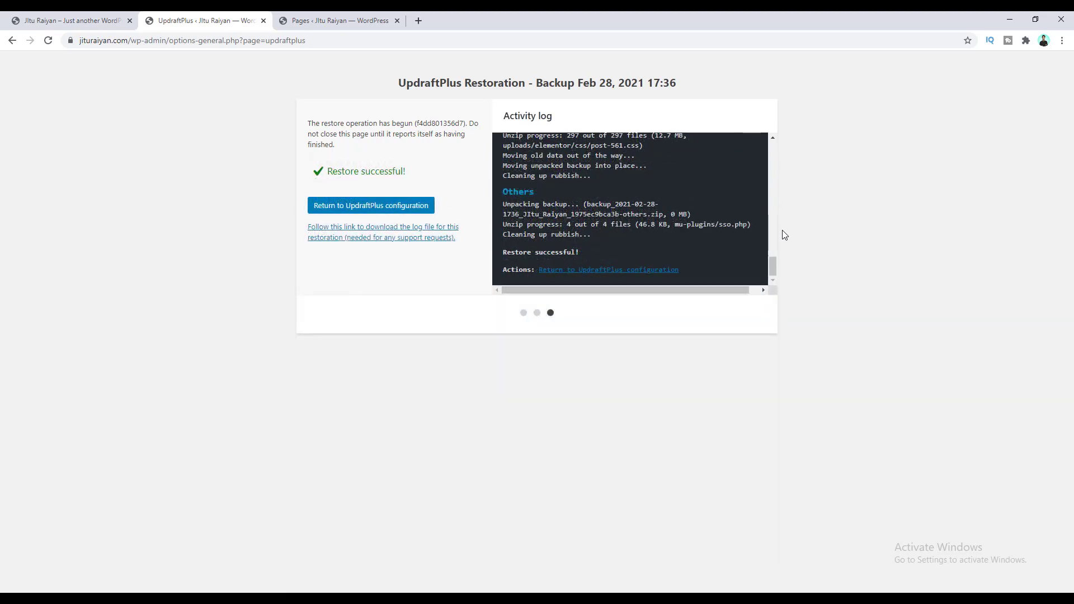
{"action": "left_click", "coordinate": [398, 206]}
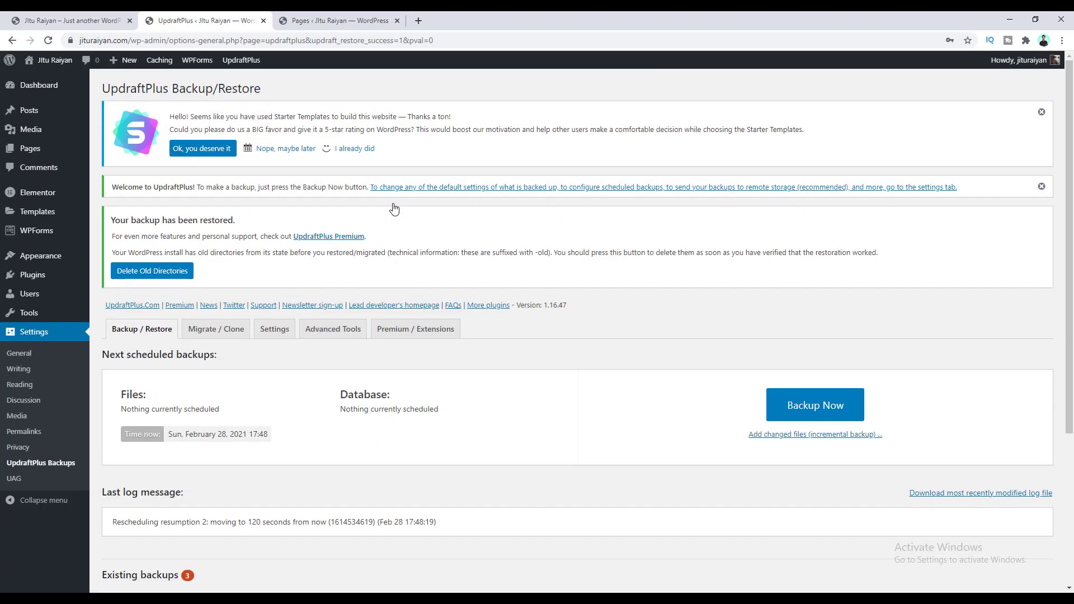
{"action": "left_click", "coordinate": [45, 20]}
{"action": "left_click", "coordinate": [48, 47]}
Set the files and database backup schedules to Weekly, retaining 4 scheduled backups for each
{"action": "left_click", "coordinate": [281, 333]}
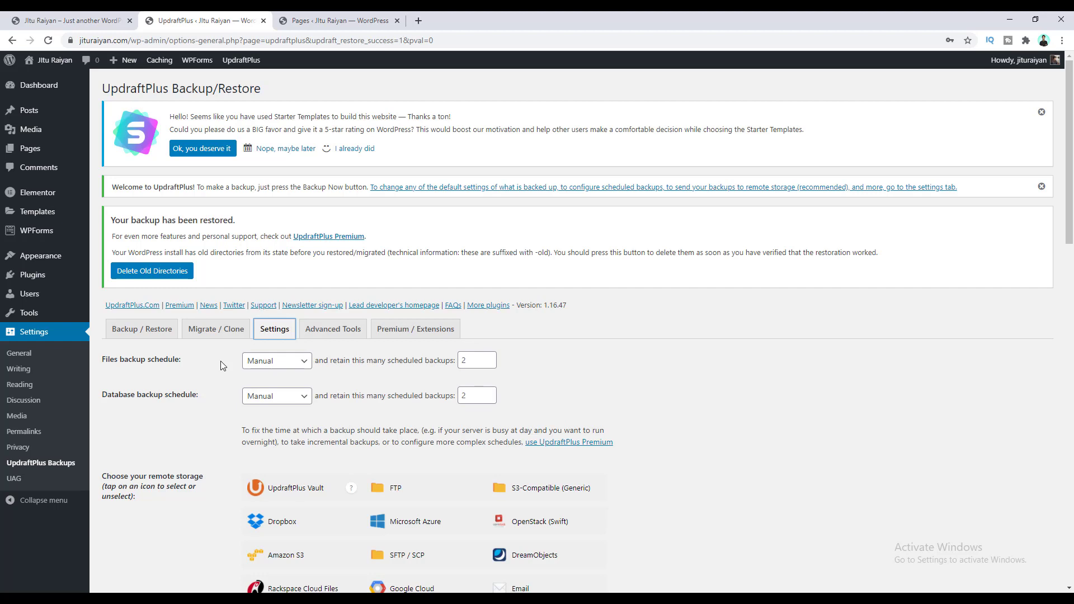
{"action": "left_click", "coordinate": [282, 370]}
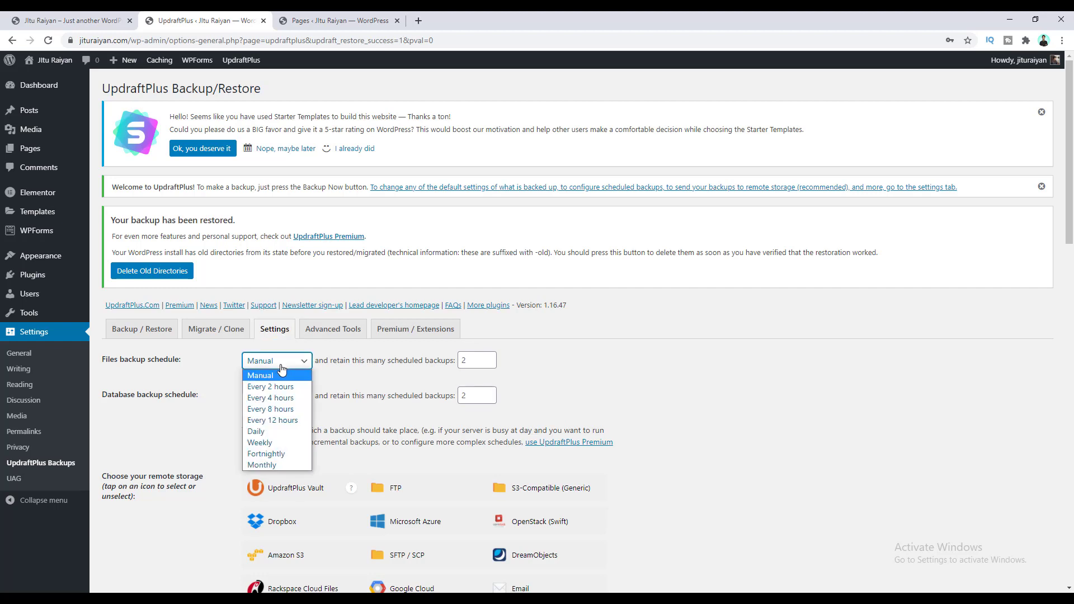
{"action": "left_click", "coordinate": [267, 443]}
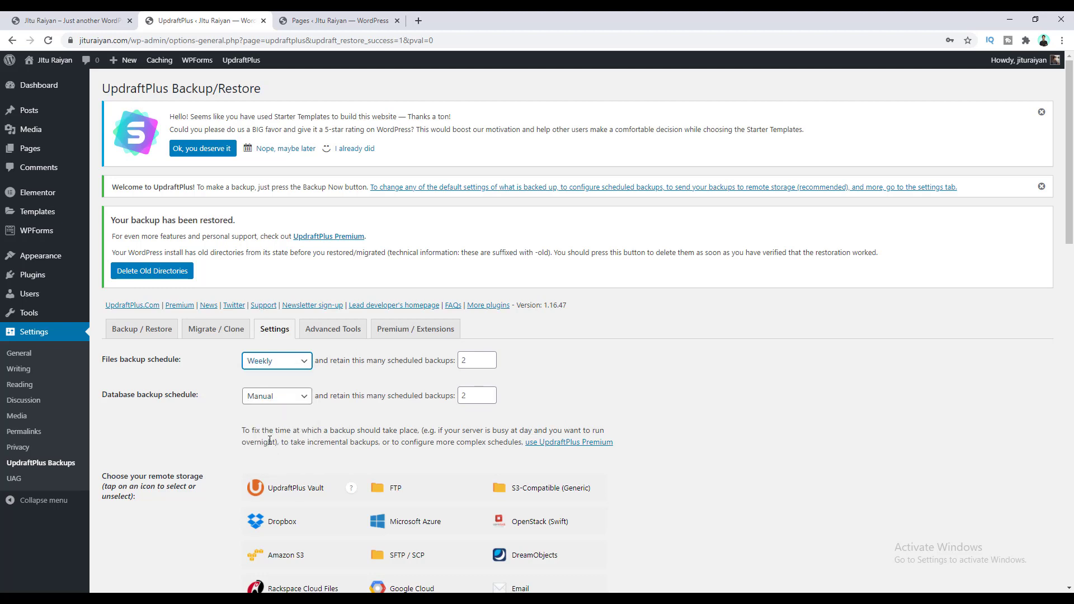
{"action": "left_click", "coordinate": [288, 401]}
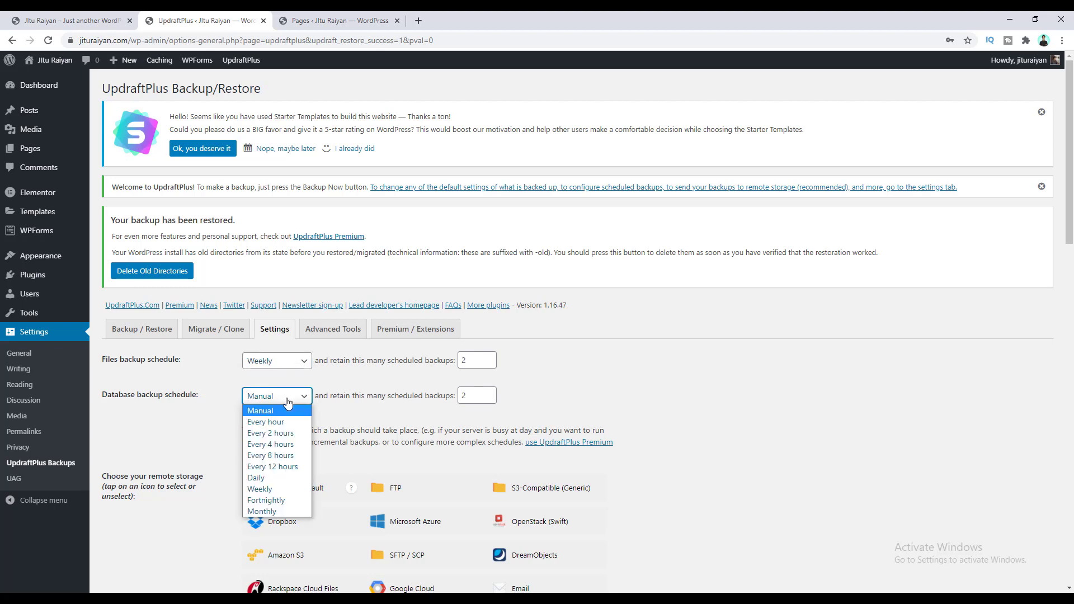
{"action": "left_click", "coordinate": [277, 489]}
{"action": "left_click", "coordinate": [393, 416]}
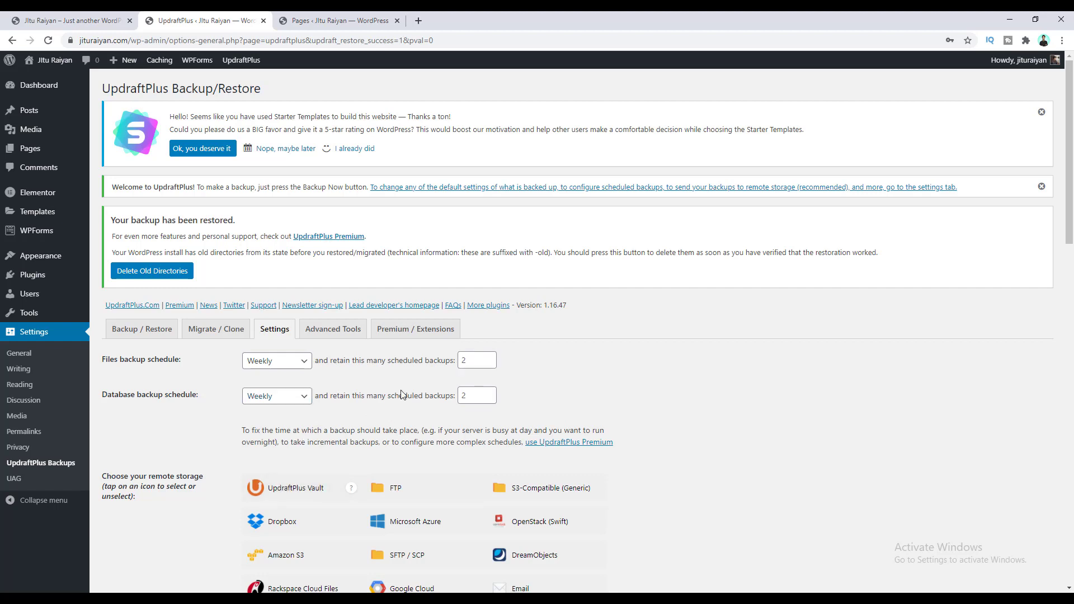
{"action": "double_click", "coordinate": [488, 357]}
{"action": "double_click", "coordinate": [489, 393]}
Choose Google Drive as the remote storage for backups and review its authentication and file inclusion options
{"action": "scroll", "coordinate": [210, 369], "scroll_direction": "down", "scroll_amount": 3}
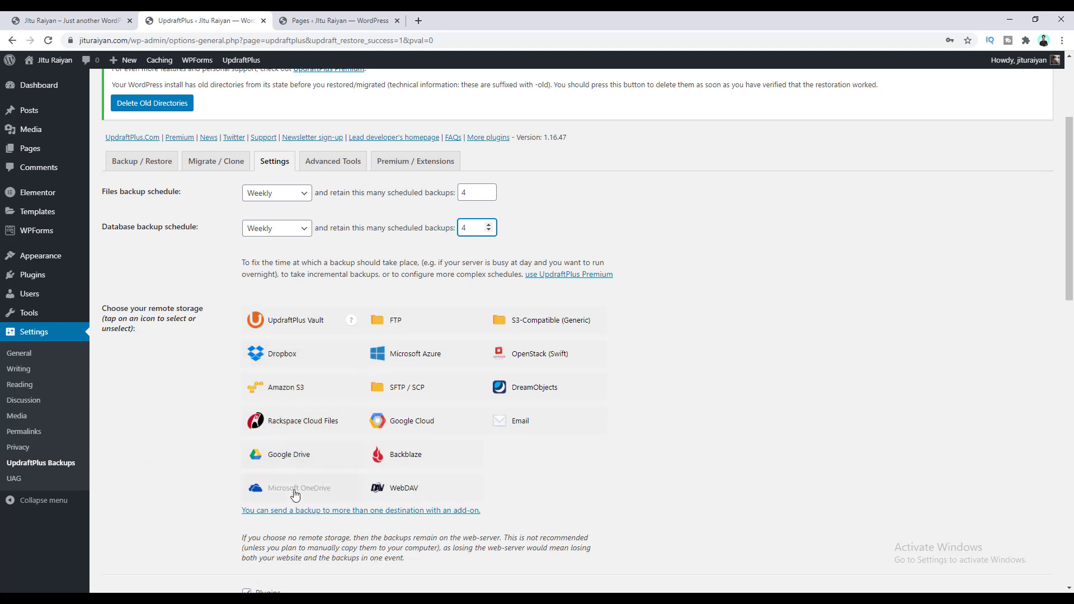
{"action": "left_click", "coordinate": [280, 460]}
{"action": "scroll", "coordinate": [225, 473], "scroll_direction": "down", "scroll_amount": 7}
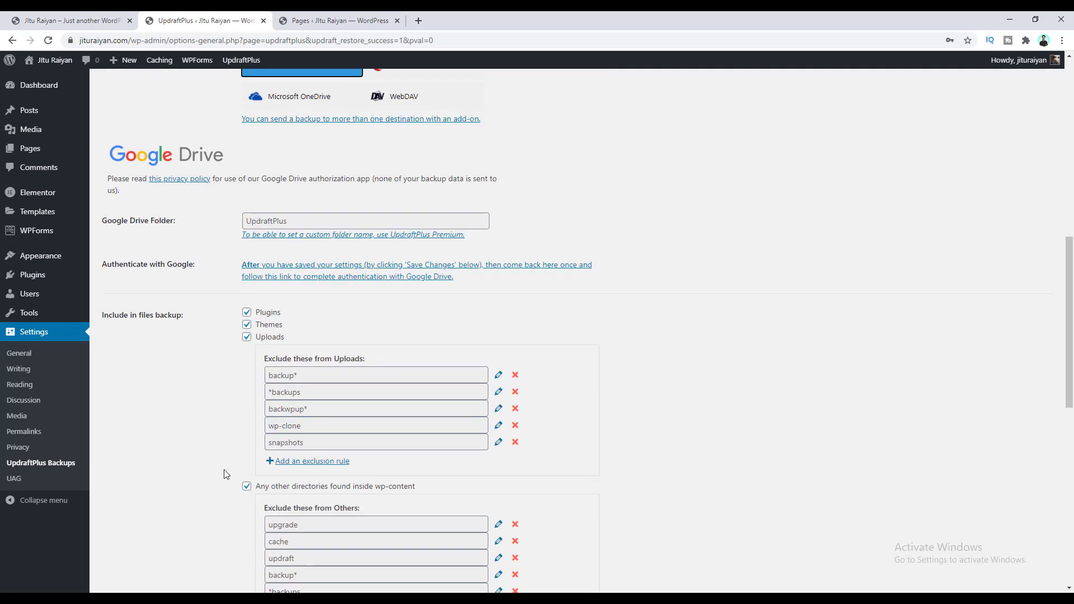
Save the UpdraftPlus backup settings and follow the link to authorize access to the Google Drive account
{"action": "scroll", "coordinate": [225, 474], "scroll_direction": "down", "scroll_amount": 10}
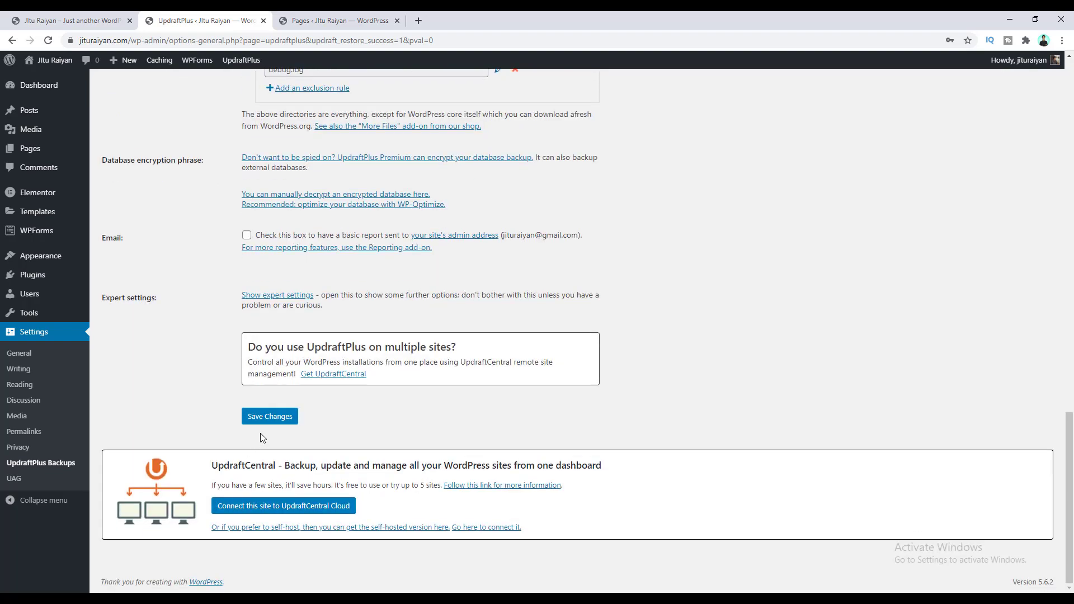
{"action": "left_click", "coordinate": [270, 416]}
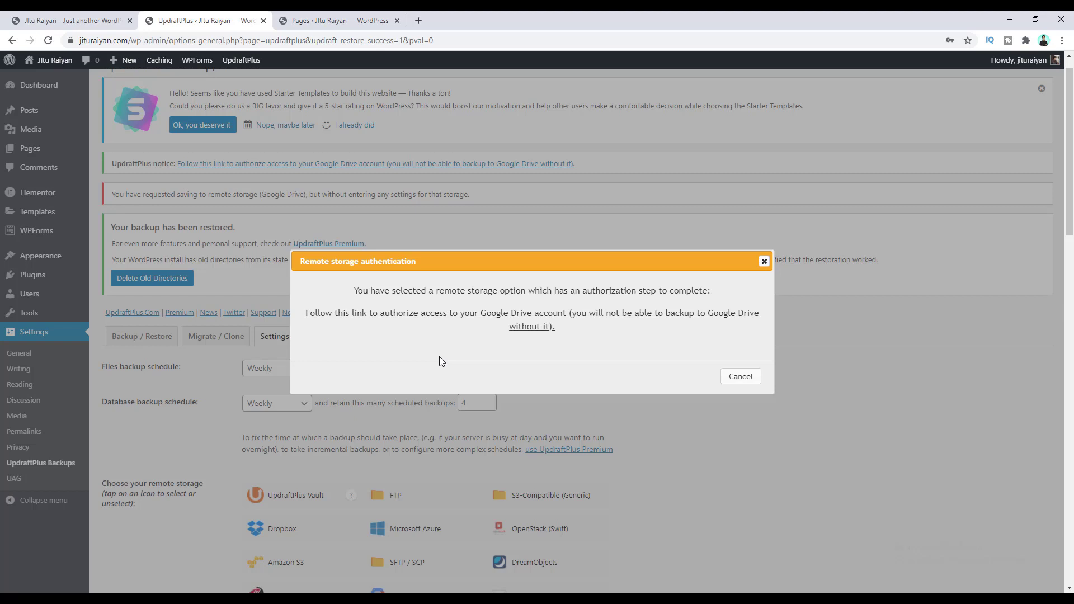
{"action": "left_click", "coordinate": [506, 321]}
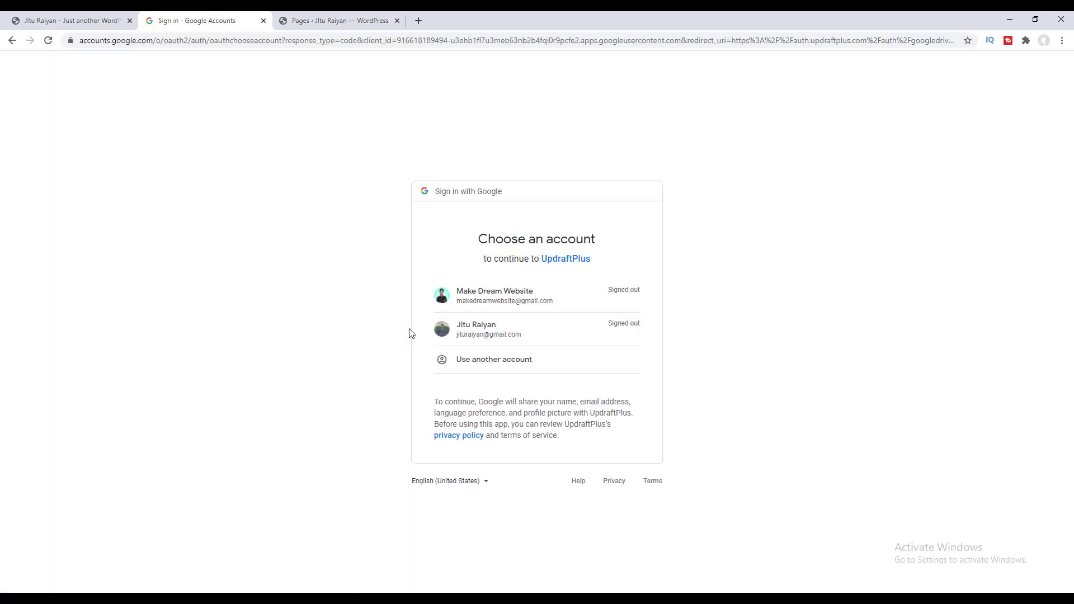
Sign in to the site owner's Google account with the account password, allow UpdraftPlus access, complete setup and check the next scheduled backup dates
{"action": "left_click", "coordinate": [490, 338]}
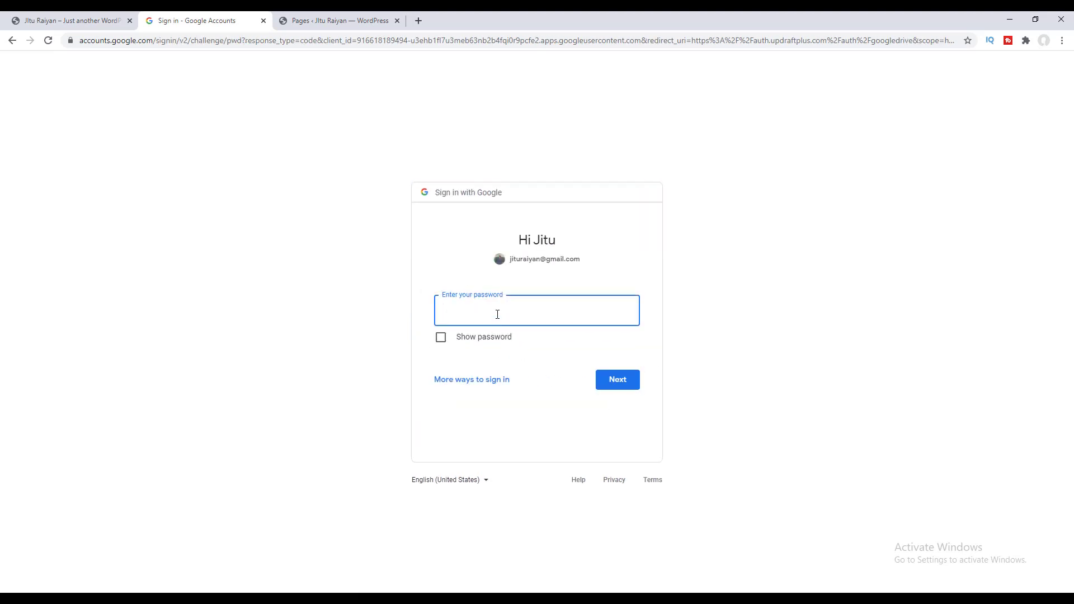
{"action": "key", "text": "ctrl+v"}
{"action": "left_click", "coordinate": [618, 379]}
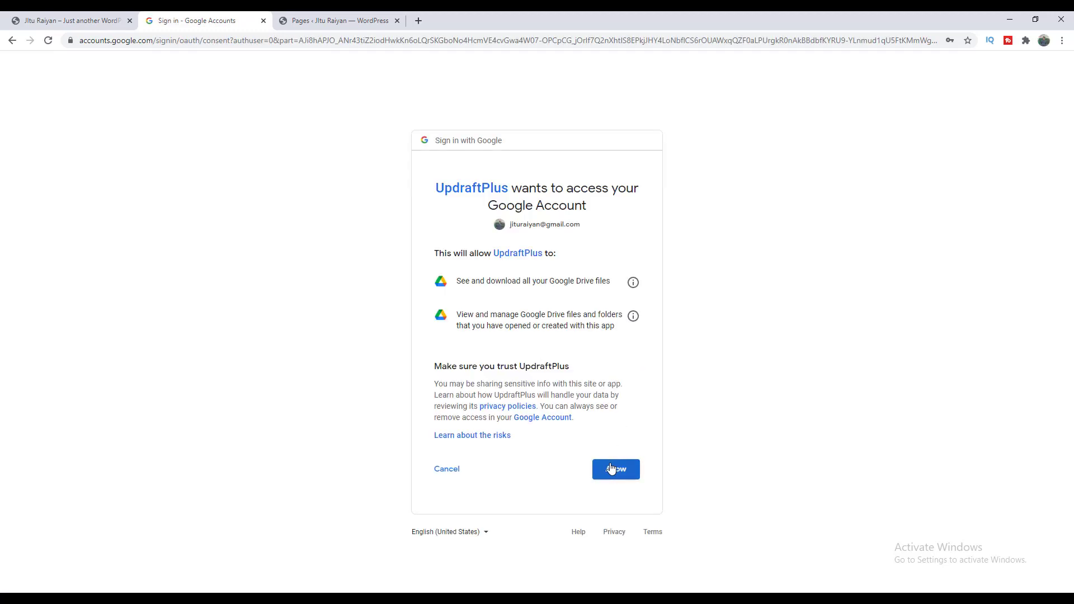
{"action": "left_click", "coordinate": [611, 469]}
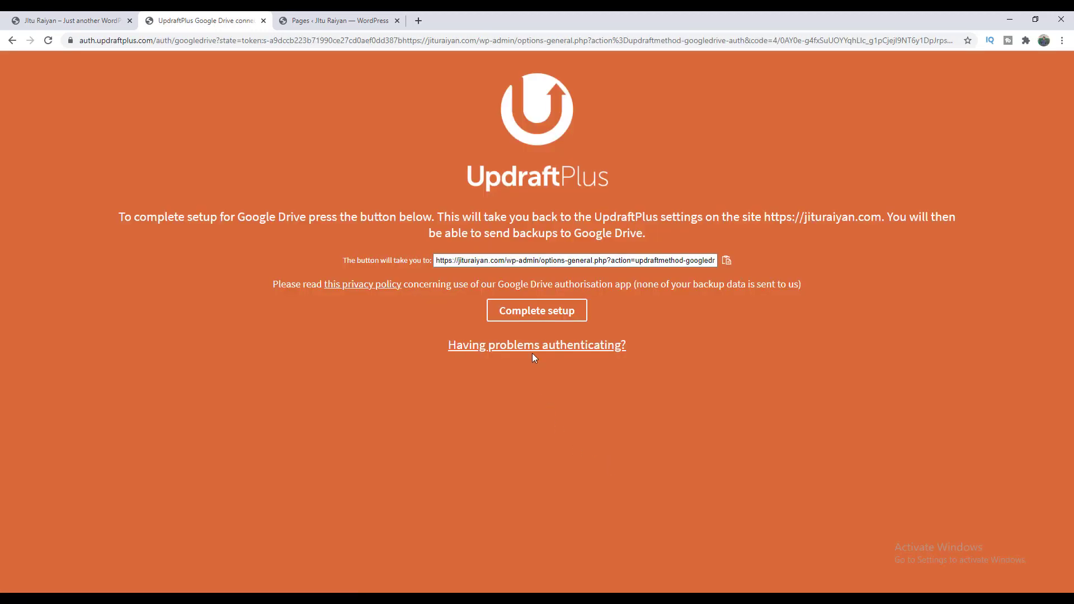
{"action": "left_click", "coordinate": [544, 314]}
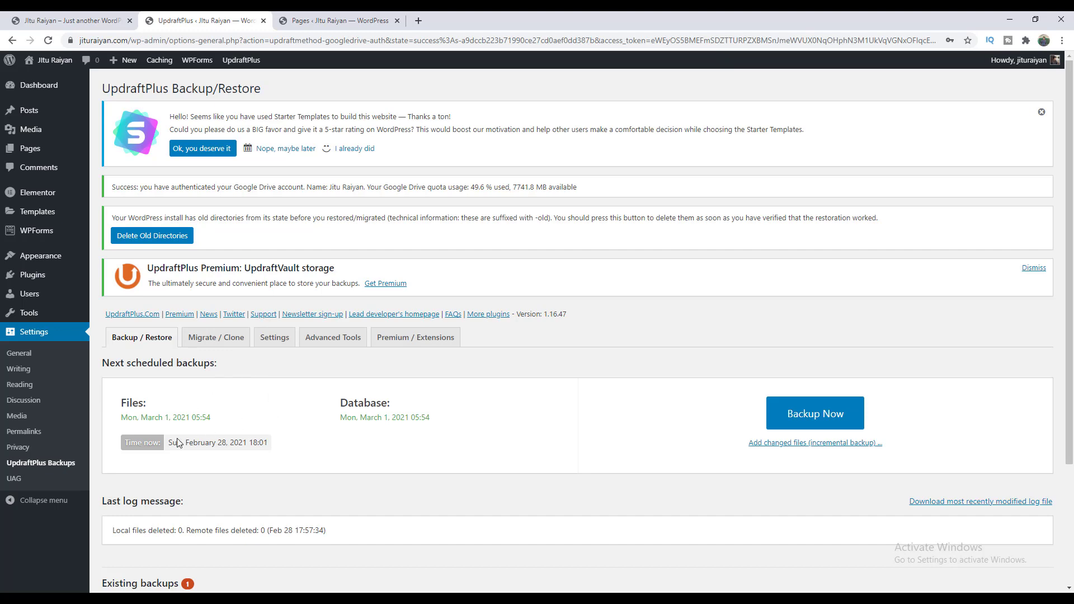
{"action": "left_click_drag", "start_coordinate": [140, 419], "coordinate": [201, 420]}
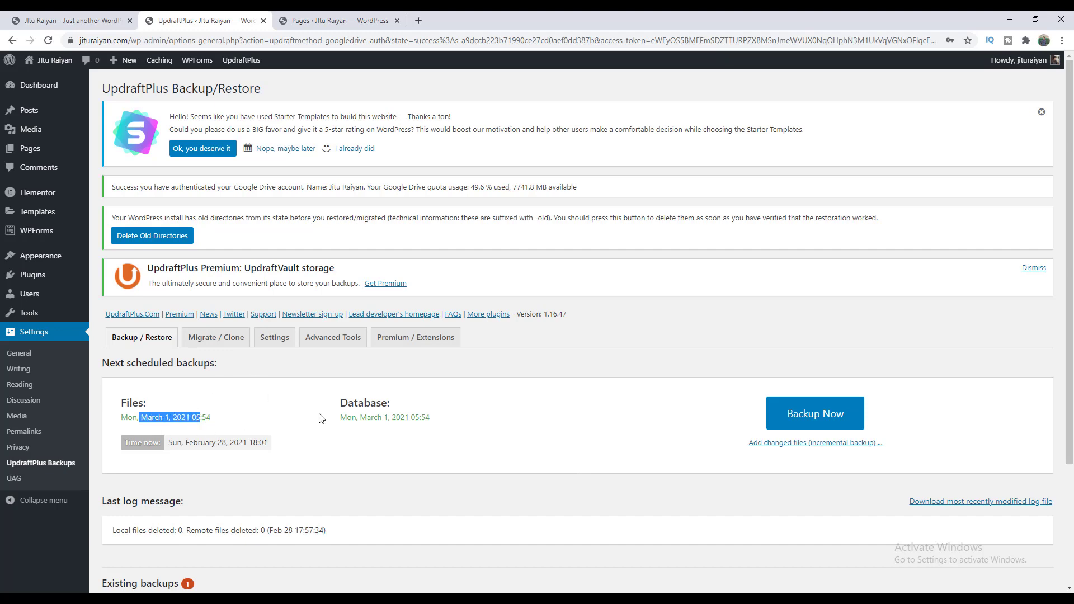
{"action": "left_click_drag", "start_coordinate": [338, 418], "coordinate": [445, 421]}
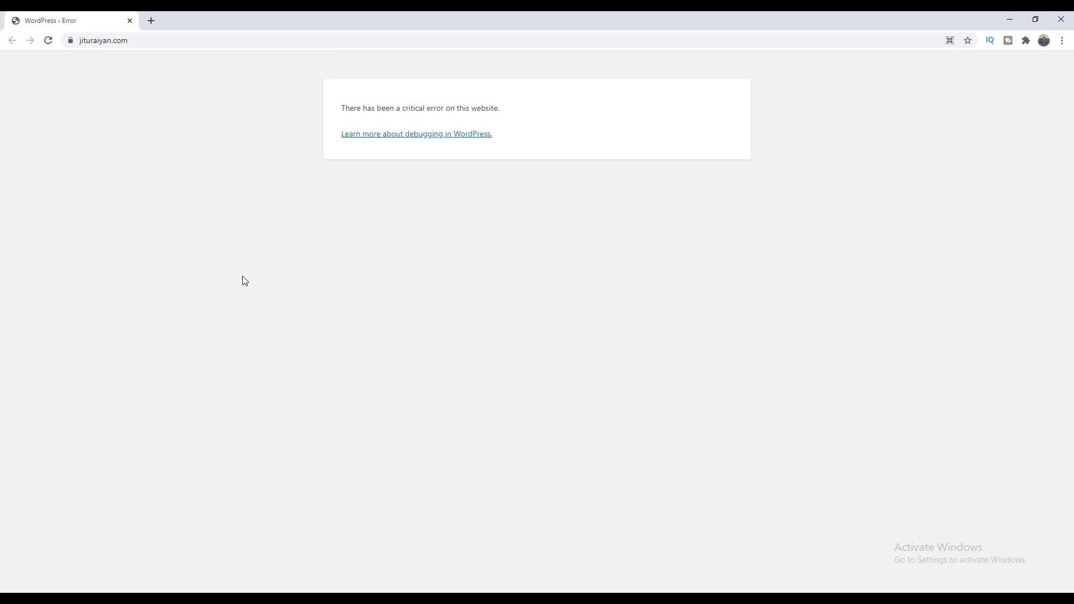
Try to open the /wp-admin page of the site that shows the critical error
{"action": "left_click", "coordinate": [165, 40]}
{"action": "left_click", "coordinate": [167, 40]}
{"action": "type", "text": "/wp-admin"}
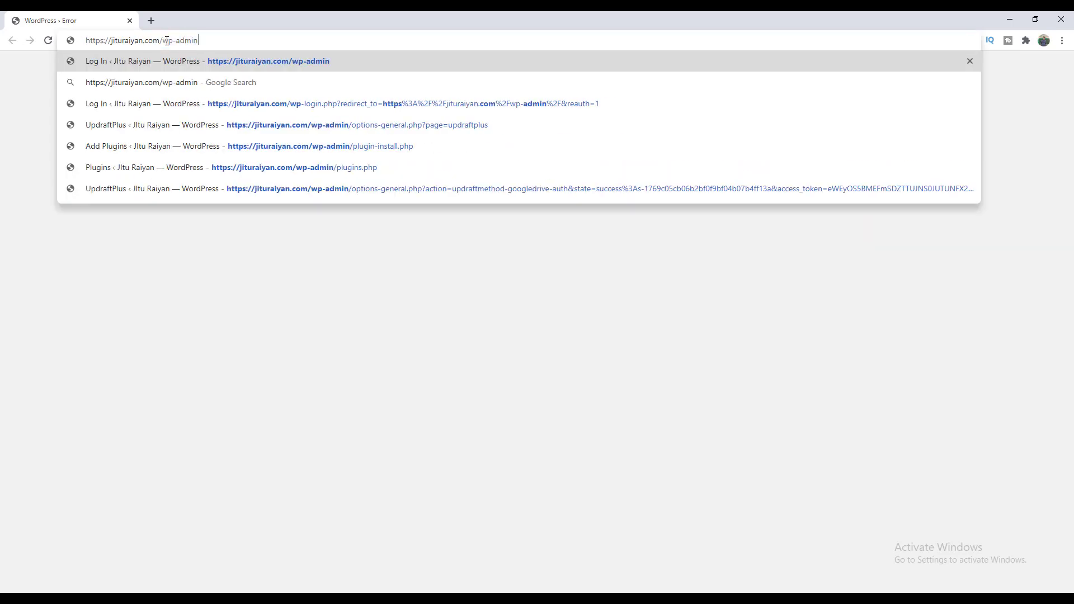
{"action": "key", "text": "Return"}
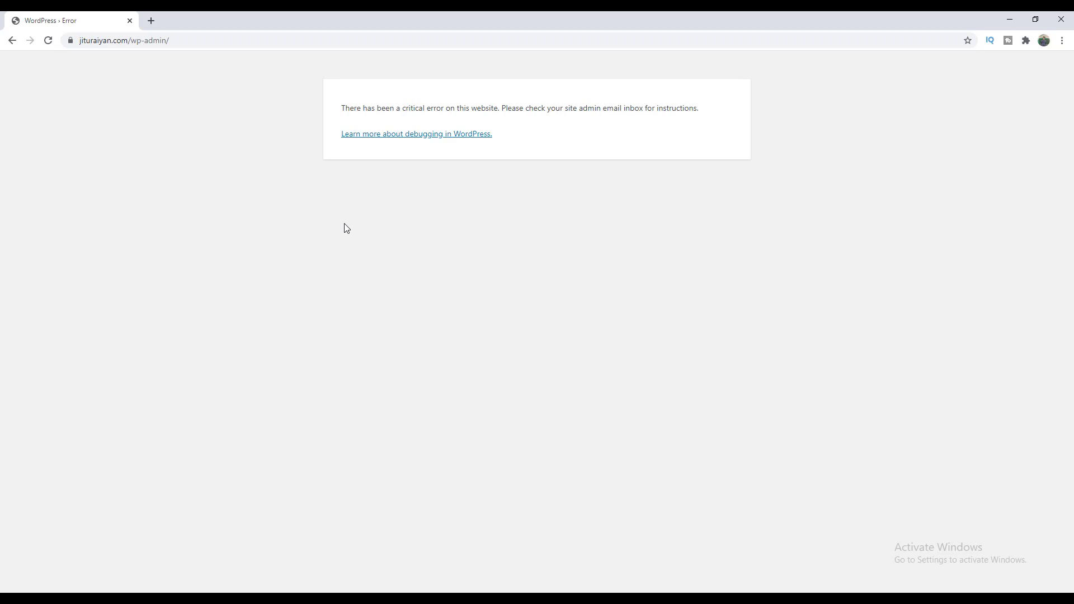
Open the hosting provider's website, bluehost.com, in a new browser tab
{"action": "key", "text": "ctrl+t"}
{"action": "left_click", "coordinate": [189, 18]}
{"action": "left_click", "coordinate": [187, 40]}
{"action": "type", "text": "blu"}
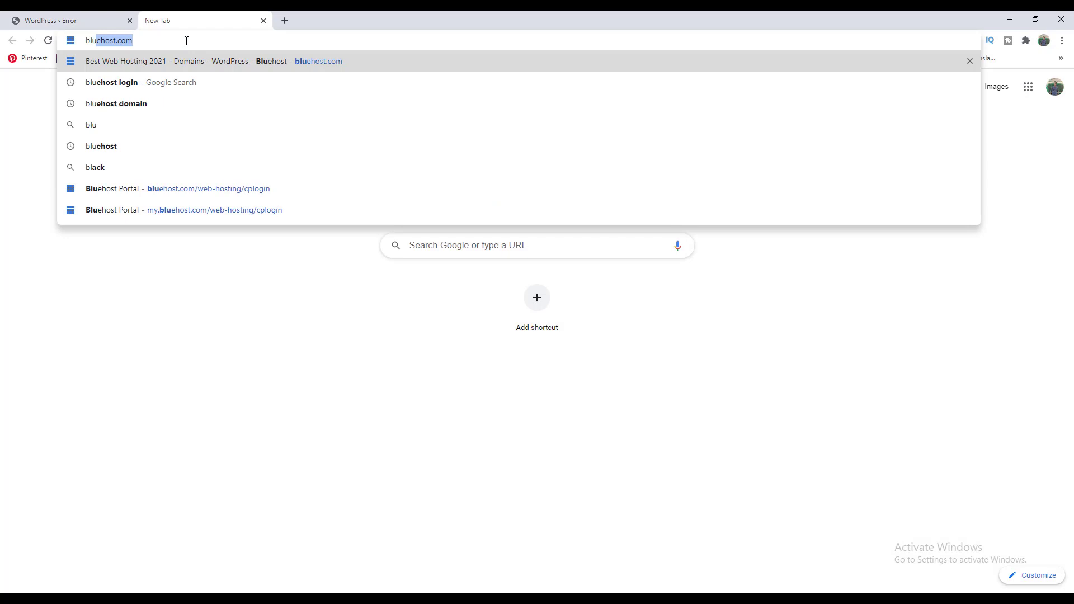
{"action": "key", "text": "Return"}
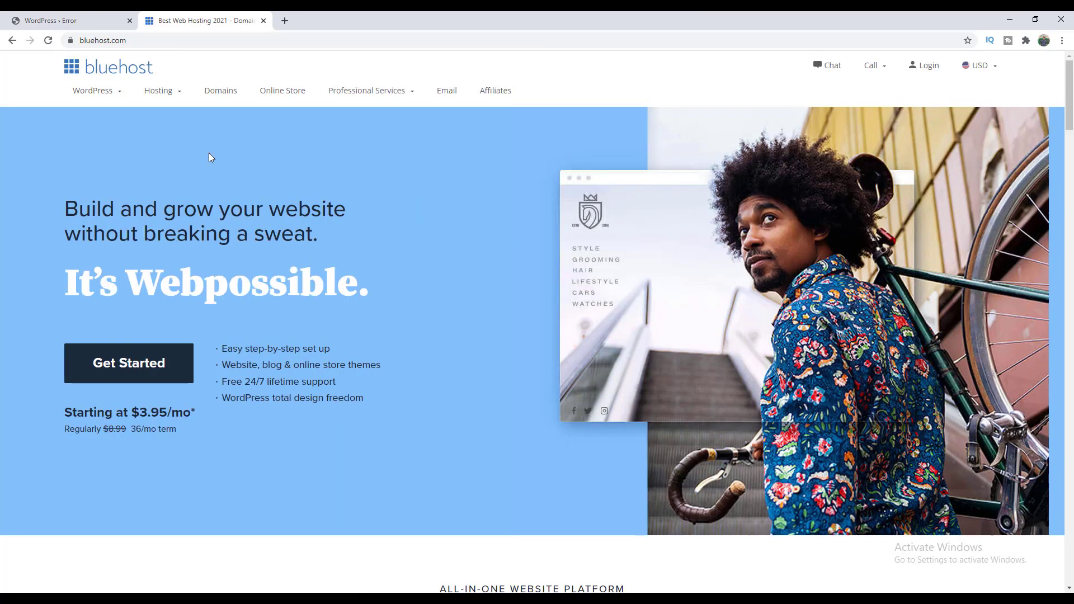
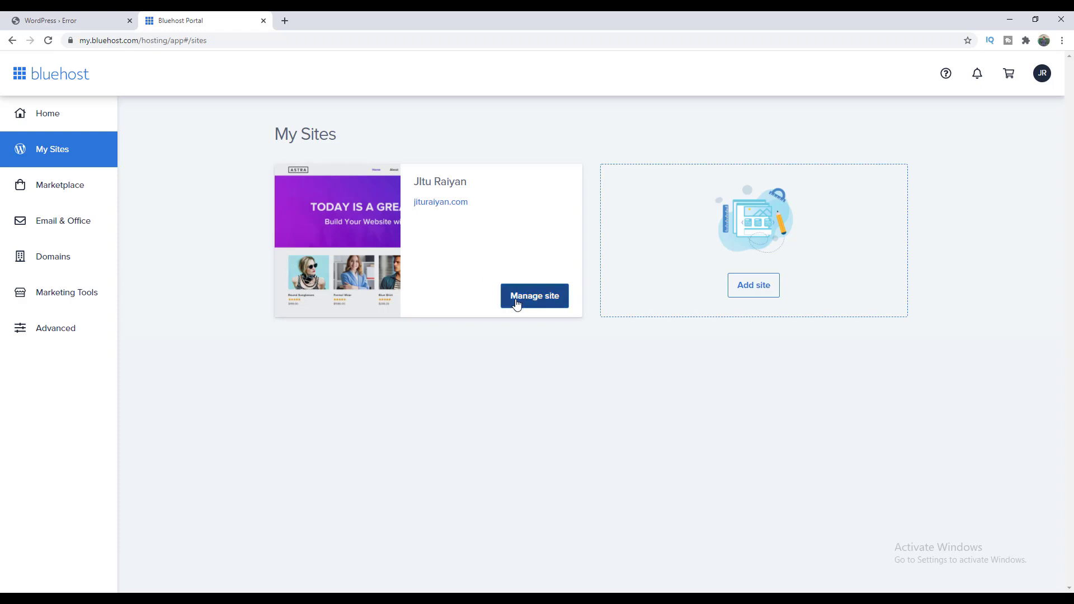
Permanently delete the existing WordPress site from its management settings in the Bluehost portal
{"action": "left_click", "coordinate": [516, 304]}
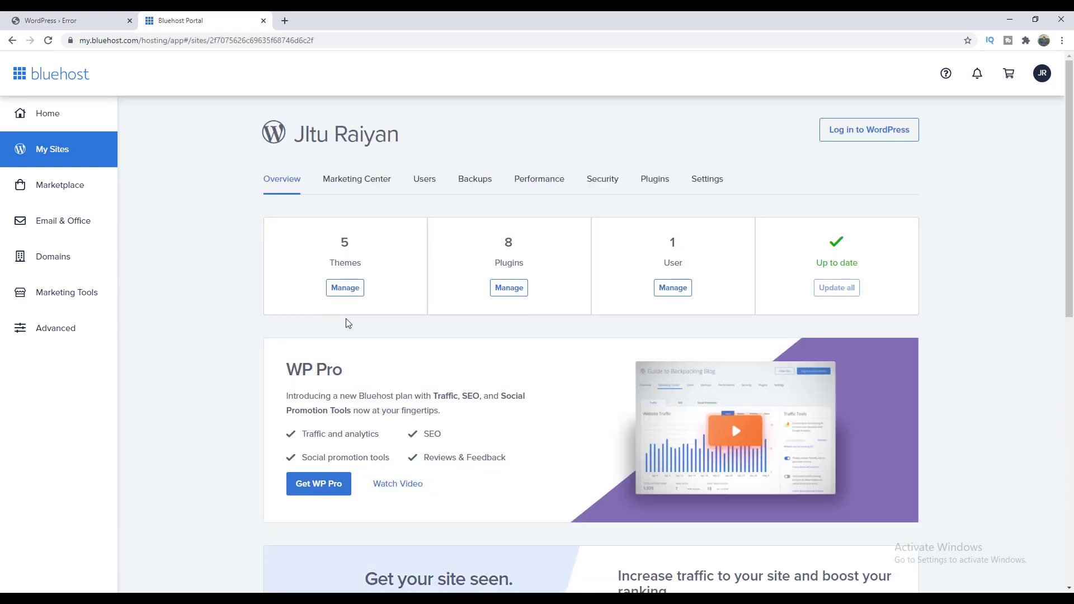
{"action": "left_click", "coordinate": [716, 179]}
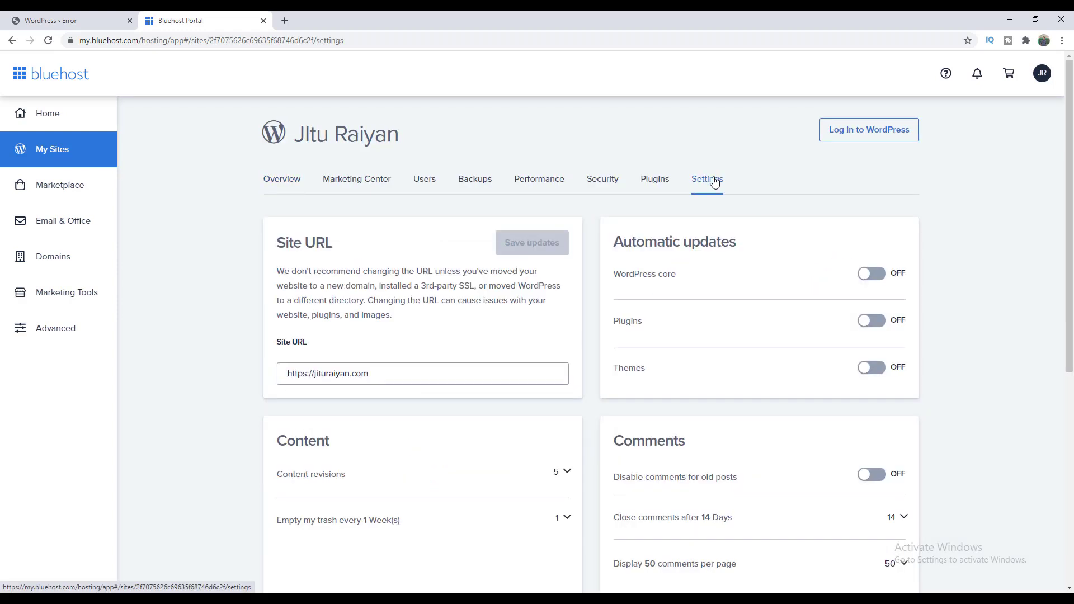
{"action": "scroll", "coordinate": [715, 182], "scroll_direction": "down", "scroll_amount": 6}
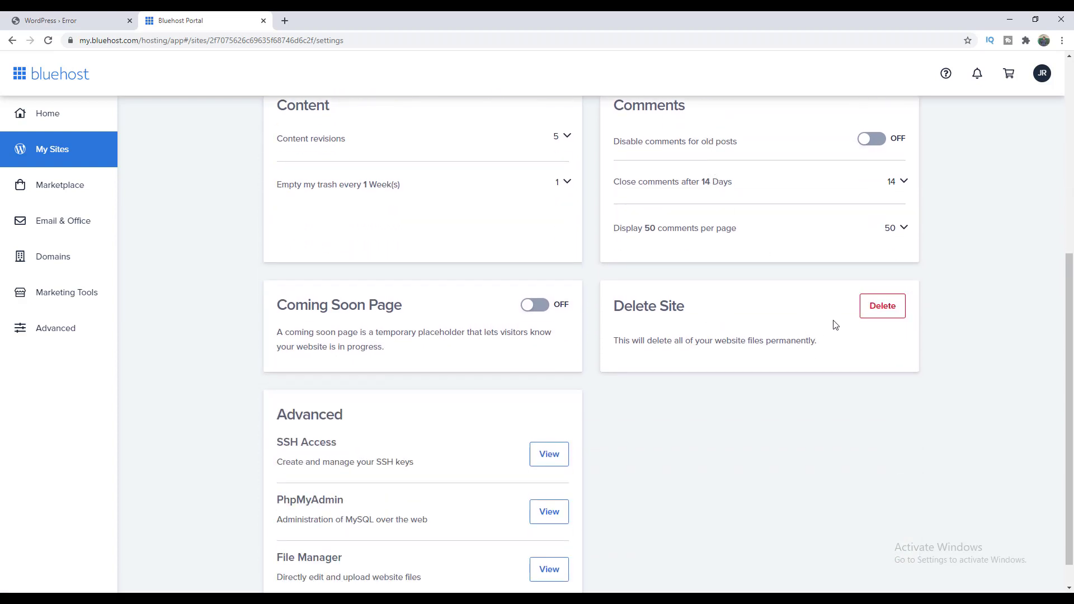
{"action": "left_click", "coordinate": [869, 315]}
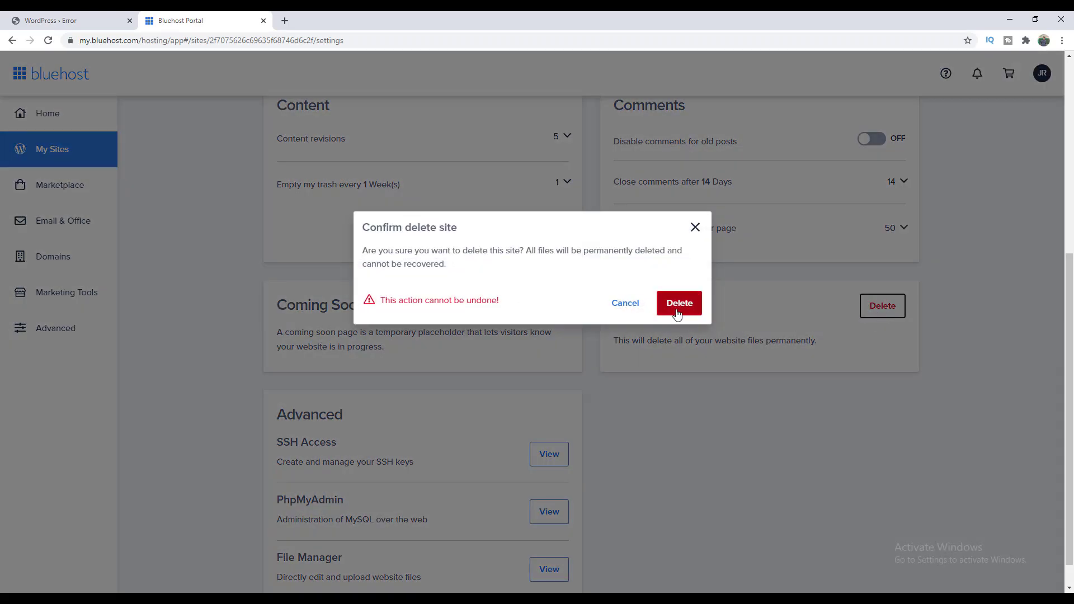
{"action": "left_click", "coordinate": [677, 311]}
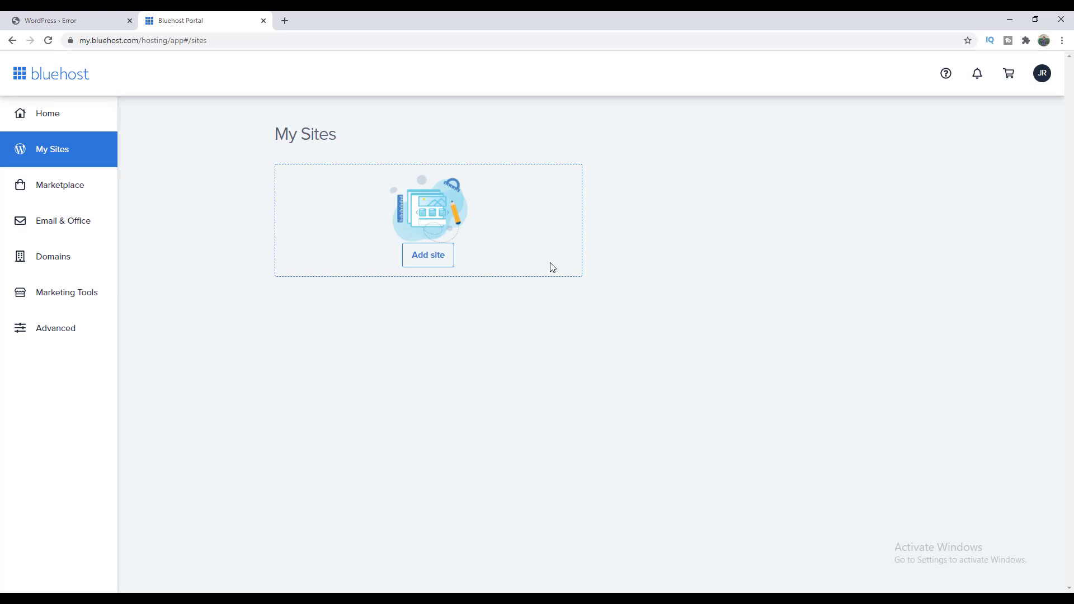
Create a new WordPress site with the owner's name as site name and the tagline "Create your wEBSITE tODAY"
{"action": "left_click", "coordinate": [439, 268]}
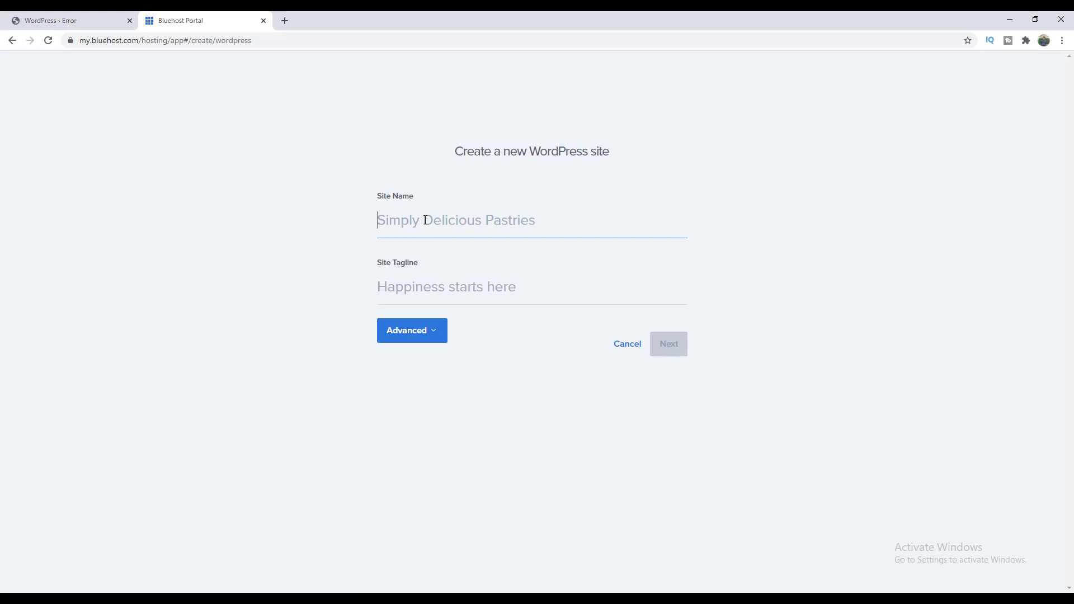
{"action": "type", "text": "Jitu Raiyan"}
{"action": "left_click", "coordinate": [426, 293]}
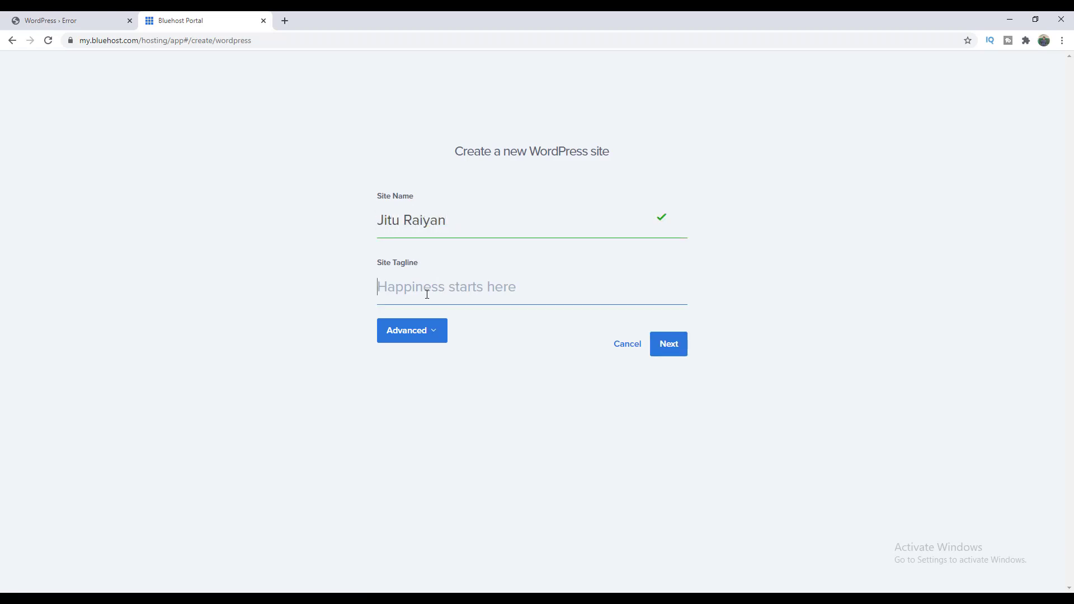
{"action": "type", "text": "Create your wEBSITE tODAY"}
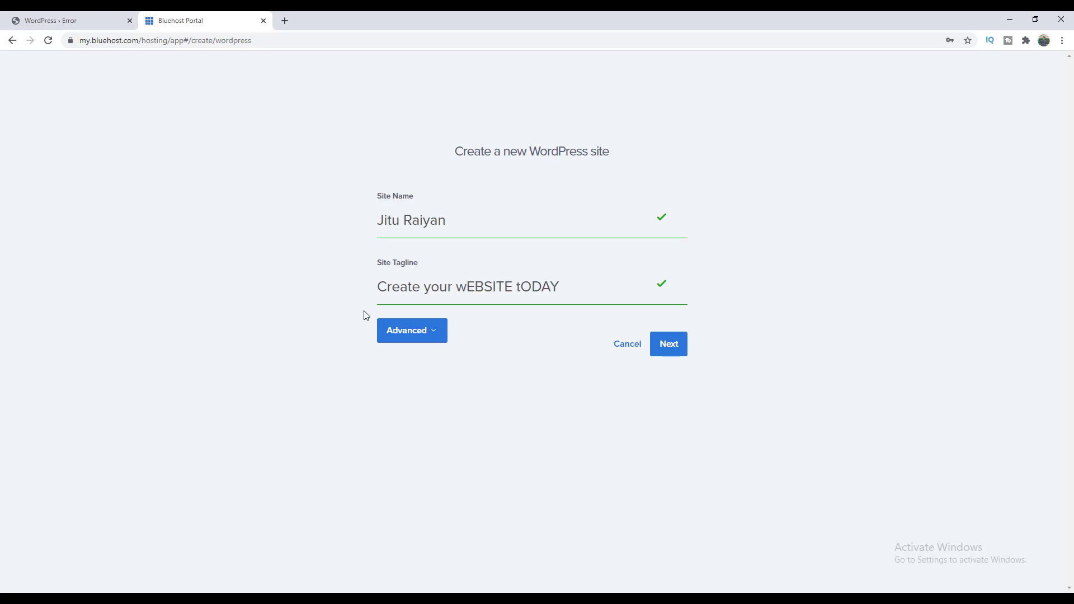
{"action": "left_click", "coordinate": [674, 347]}
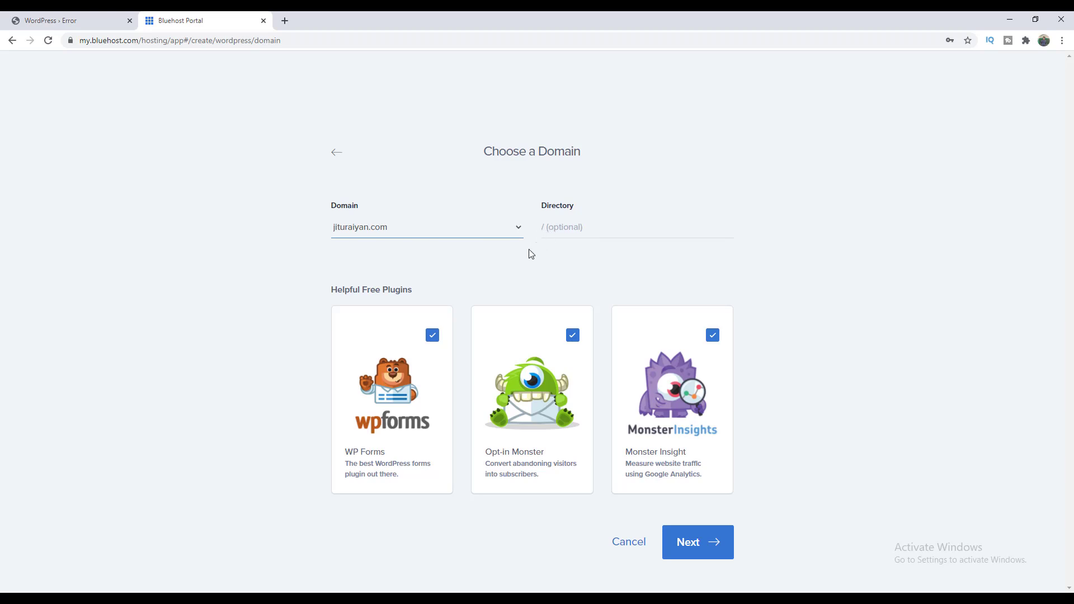
Exclude the WP Forms, Opt-in Monster and Monster Insight plugins, install WordPress on the domain and log in to the new site
{"action": "left_click", "coordinate": [442, 338]}
{"action": "left_click", "coordinate": [572, 337]}
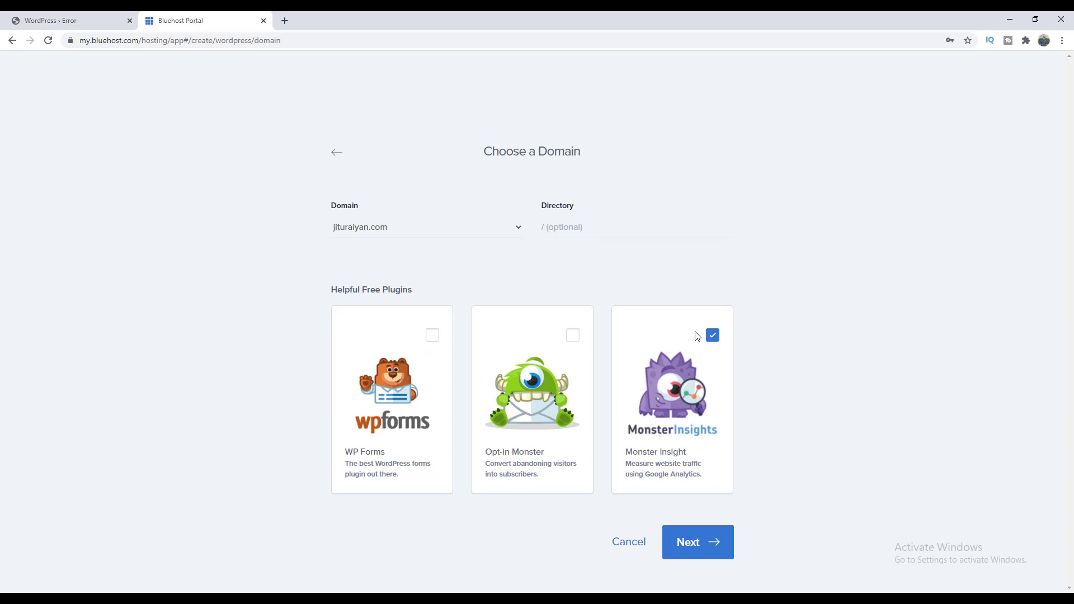
{"action": "left_click", "coordinate": [712, 335]}
{"action": "left_click", "coordinate": [687, 545]}
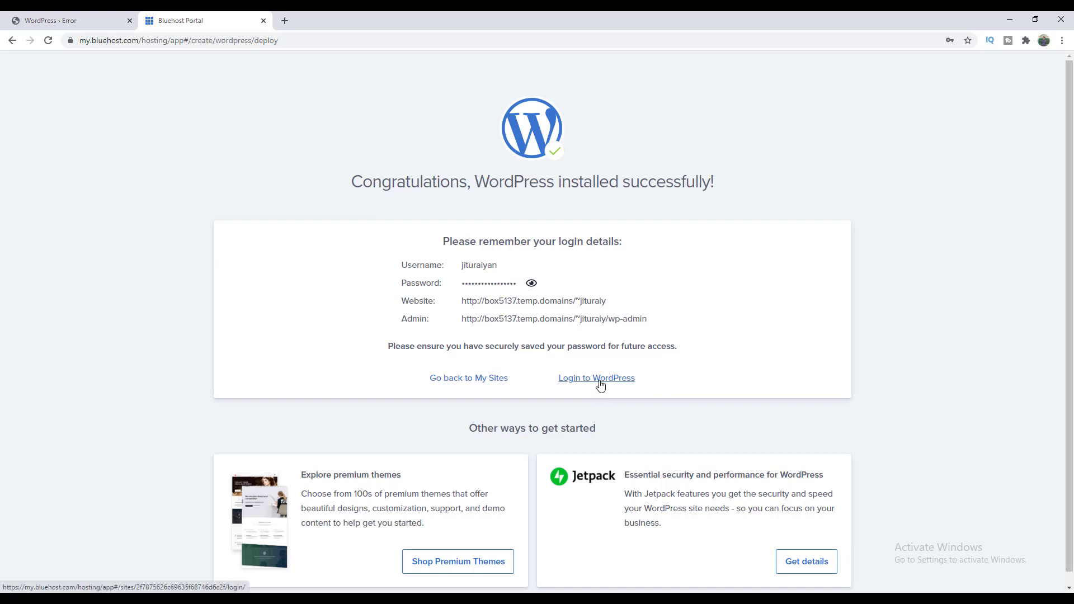
{"action": "left_click", "coordinate": [599, 381]}
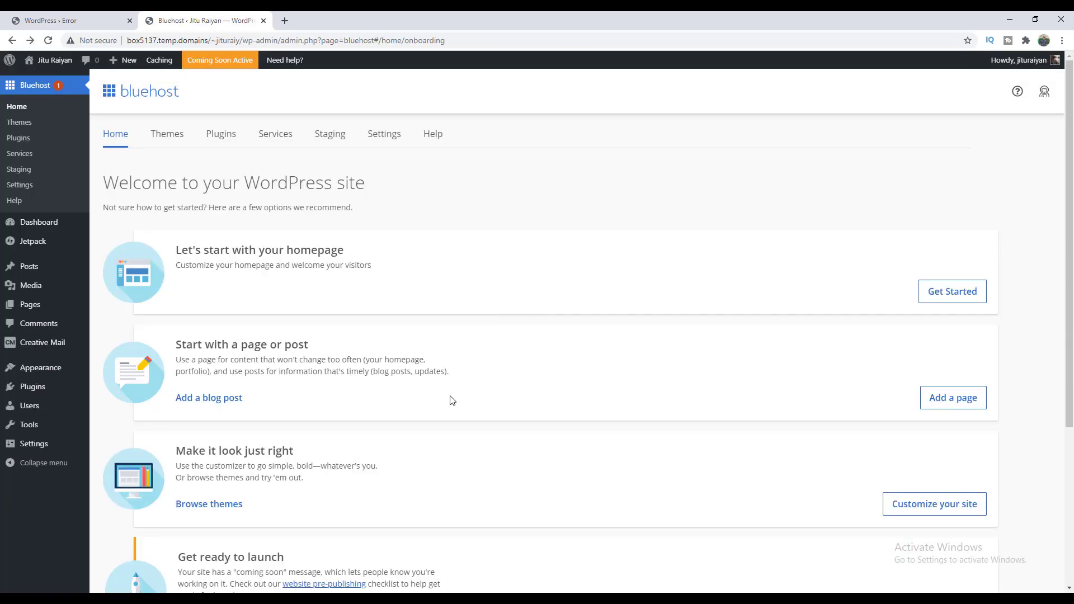
Find the UpdraftPlus WordPress Backup Plugin, install and activate it, and dismiss its welcome message
{"action": "mouse_move", "coordinate": [62, 395]}
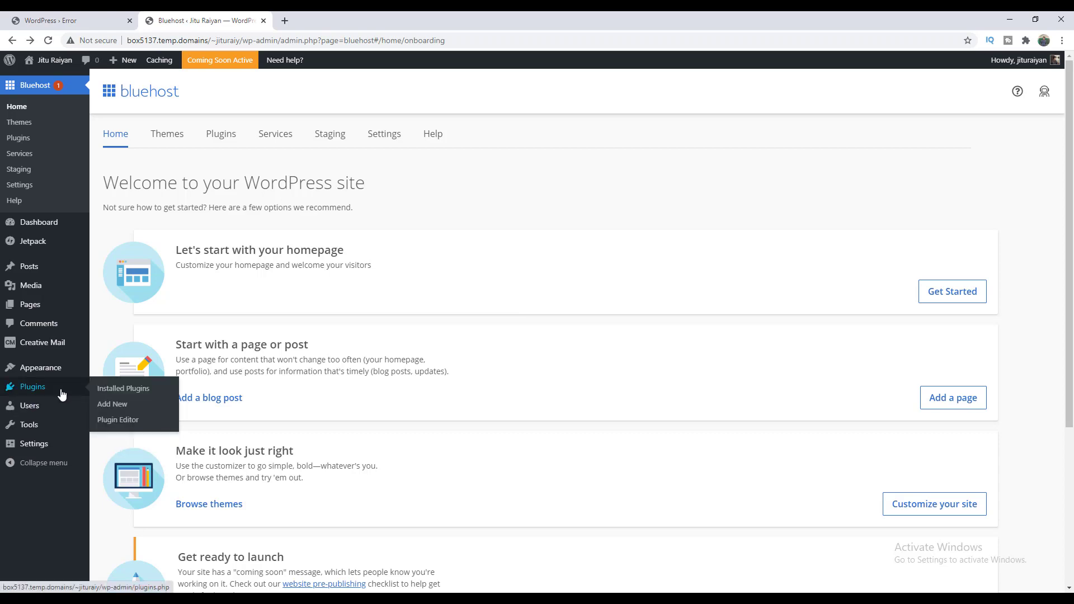
{"action": "left_click", "coordinate": [112, 405]}
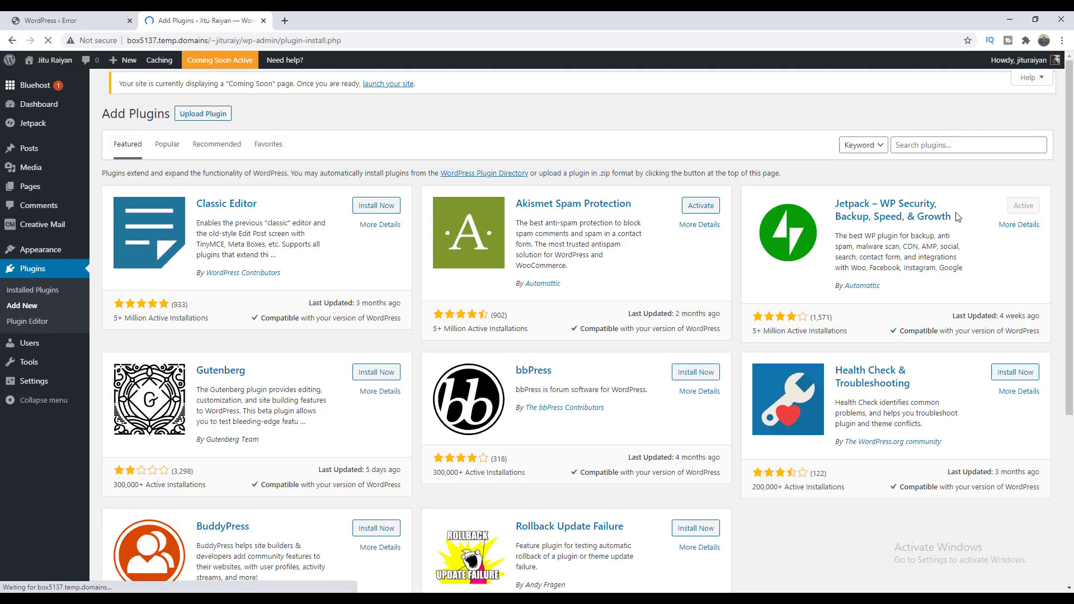
{"action": "left_click", "coordinate": [946, 145]}
{"action": "type", "text": "UPDRAFTPLUS"}
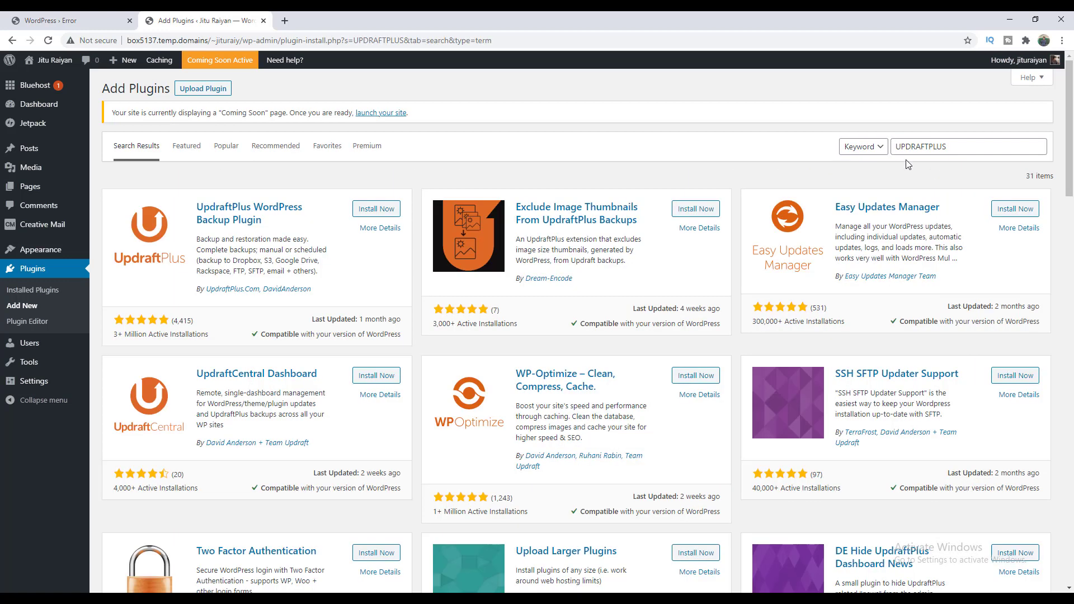
{"action": "left_click", "coordinate": [376, 209]}
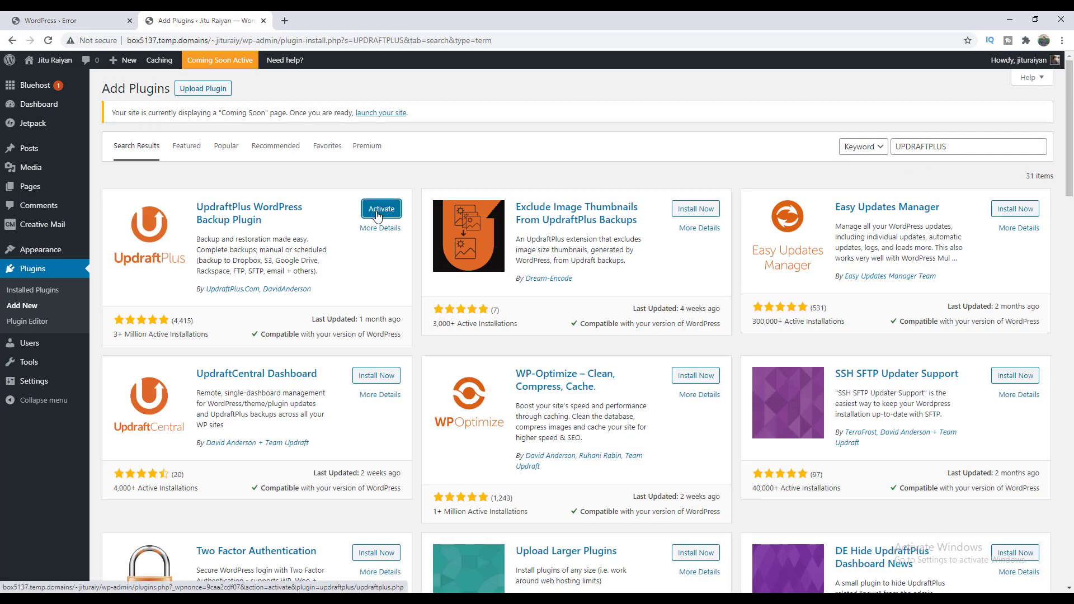
{"action": "left_click", "coordinate": [380, 210]}
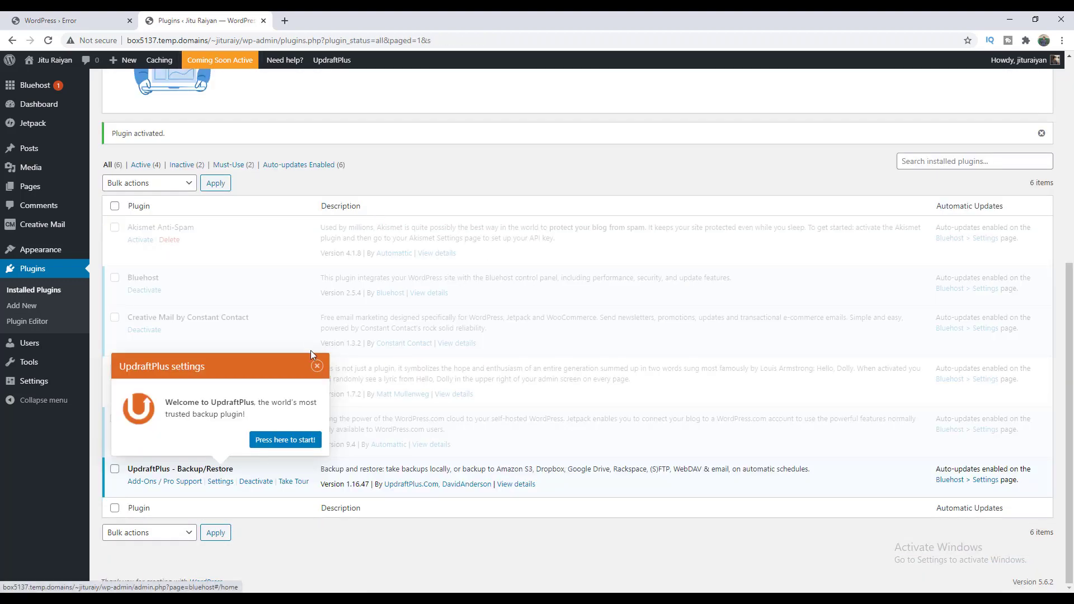
{"action": "left_click", "coordinate": [316, 366]}
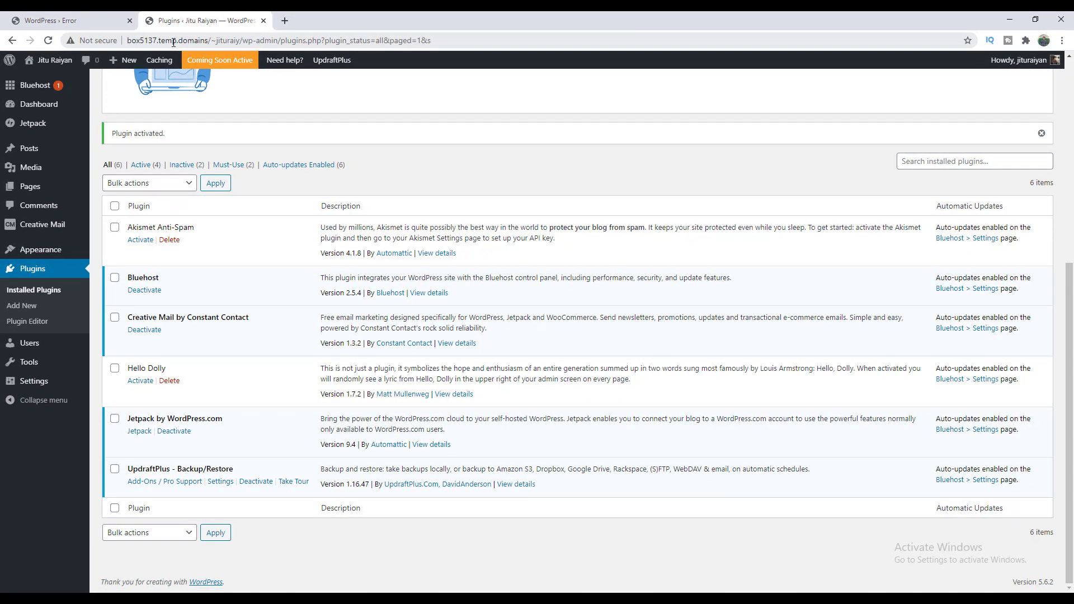
Select Google Drive as the remote storage in the UpdraftPlus settings and save the changes
{"action": "left_click", "coordinate": [220, 482]}
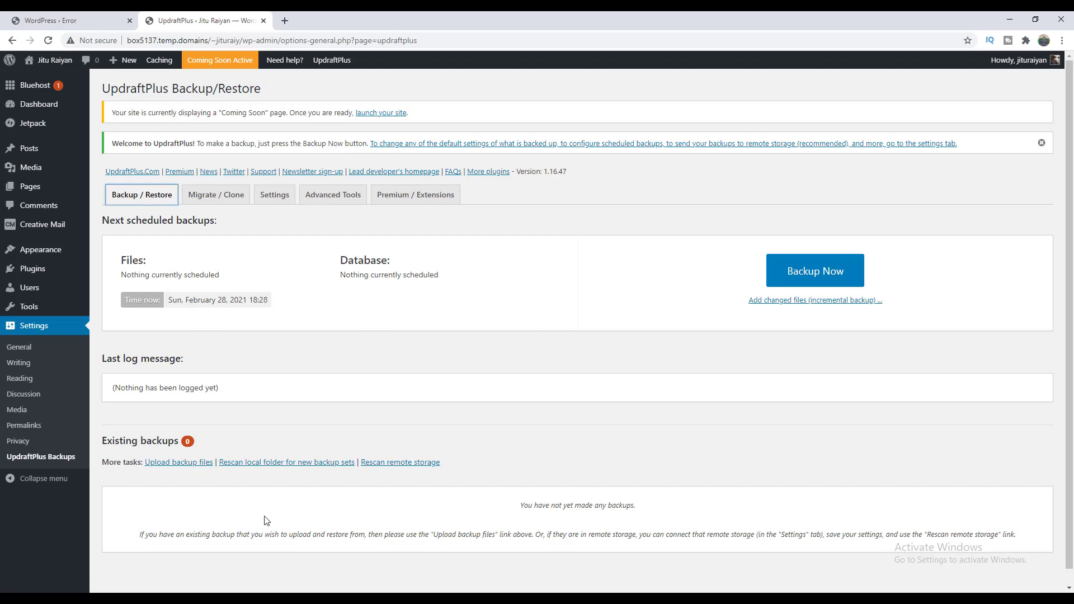
{"action": "left_click", "coordinate": [276, 203]}
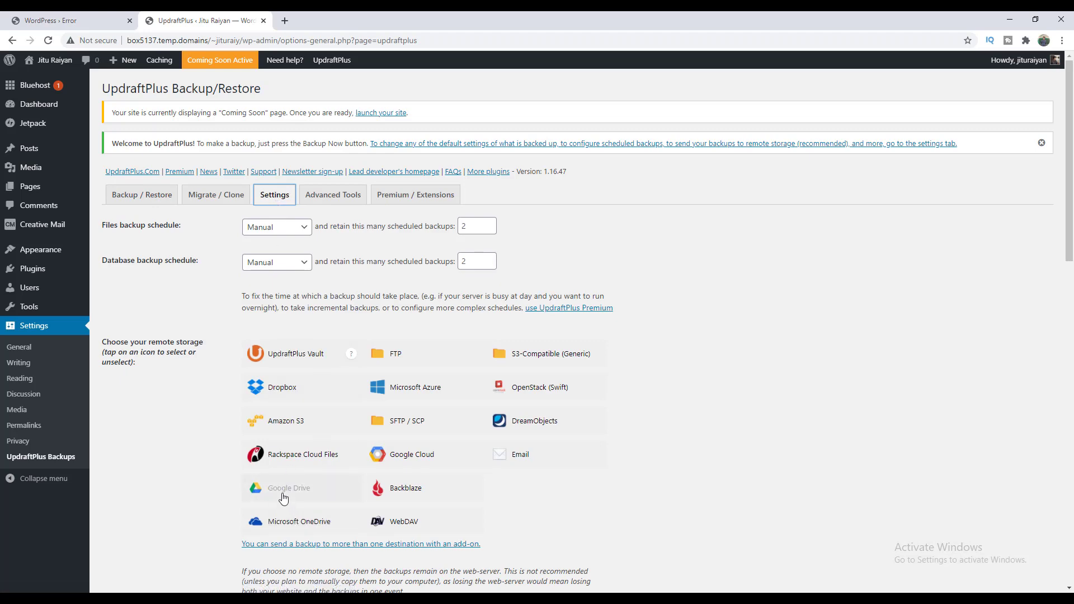
{"action": "left_click", "coordinate": [284, 498]}
{"action": "scroll", "coordinate": [246, 521], "scroll_direction": "down", "scroll_amount": 15}
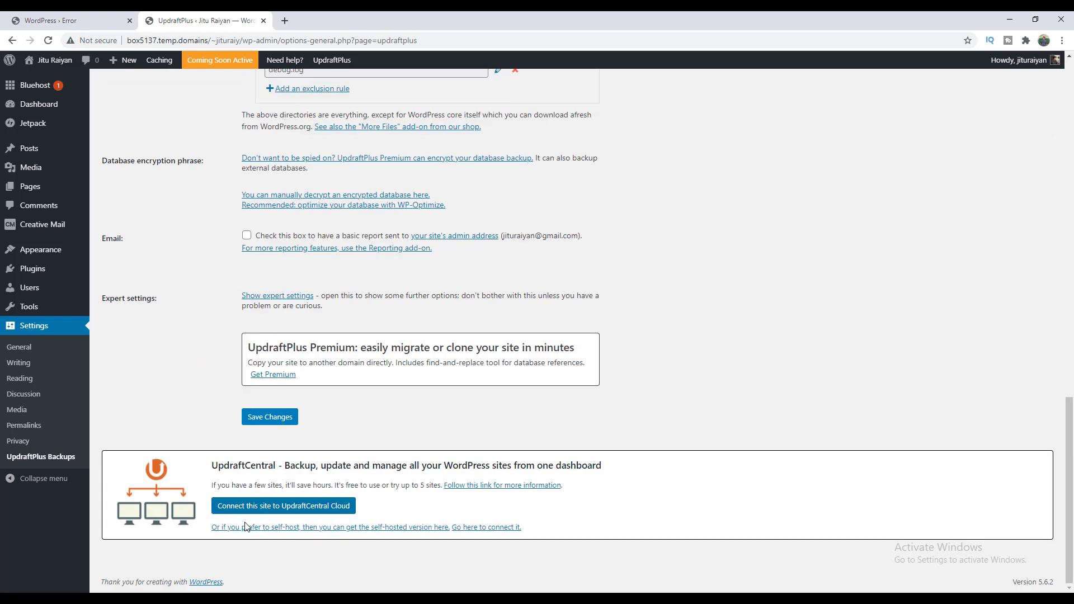
{"action": "left_click", "coordinate": [270, 418]}
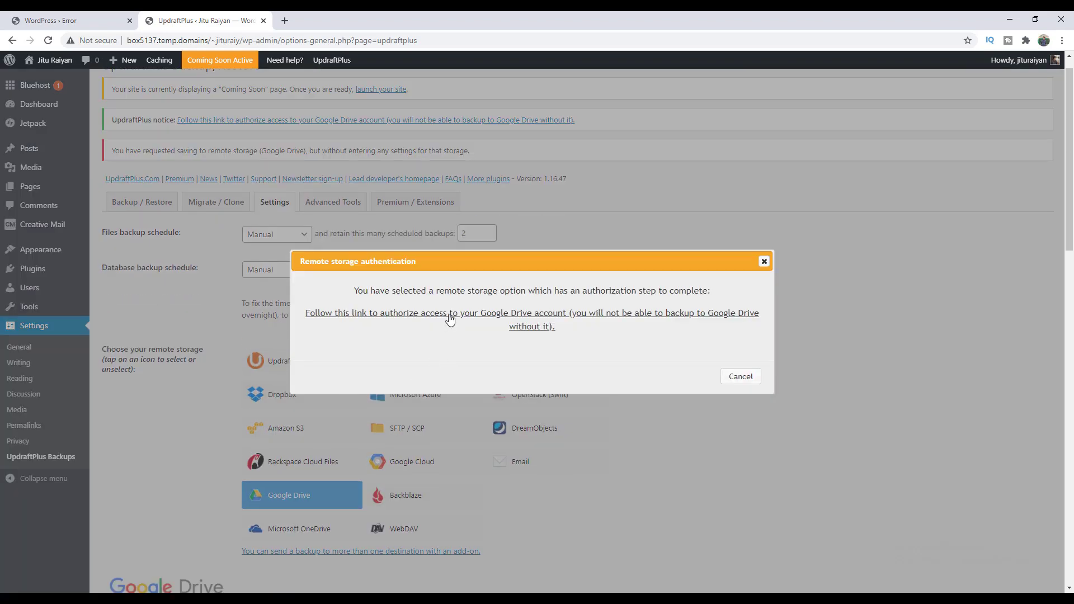
Authorize UpdraftPlus to access the site owner's Google Drive account and complete the setup
{"action": "left_click", "coordinate": [452, 318]}
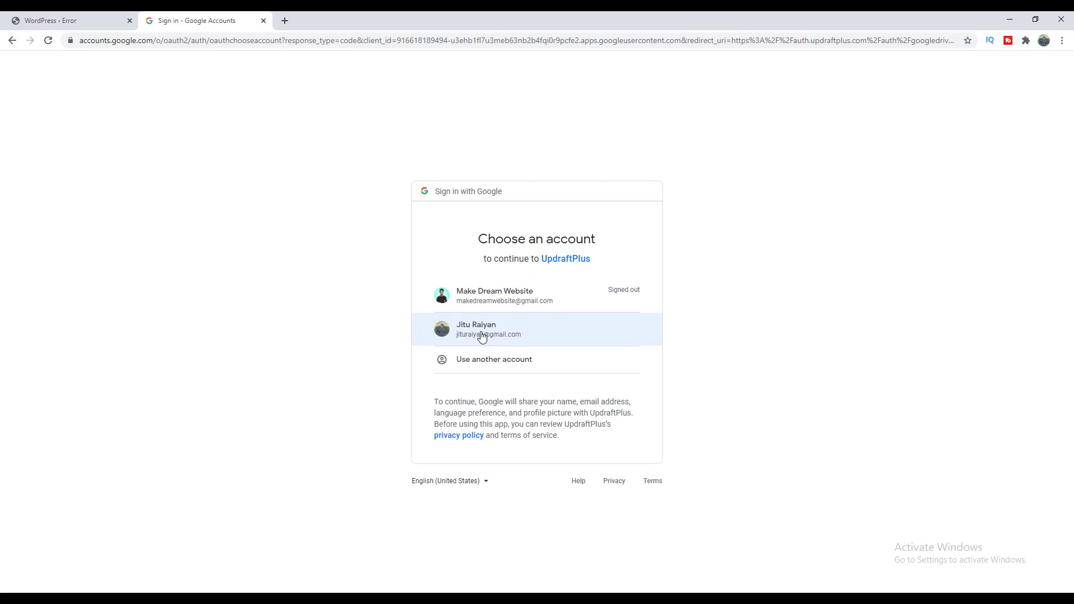
{"action": "left_click", "coordinate": [482, 336]}
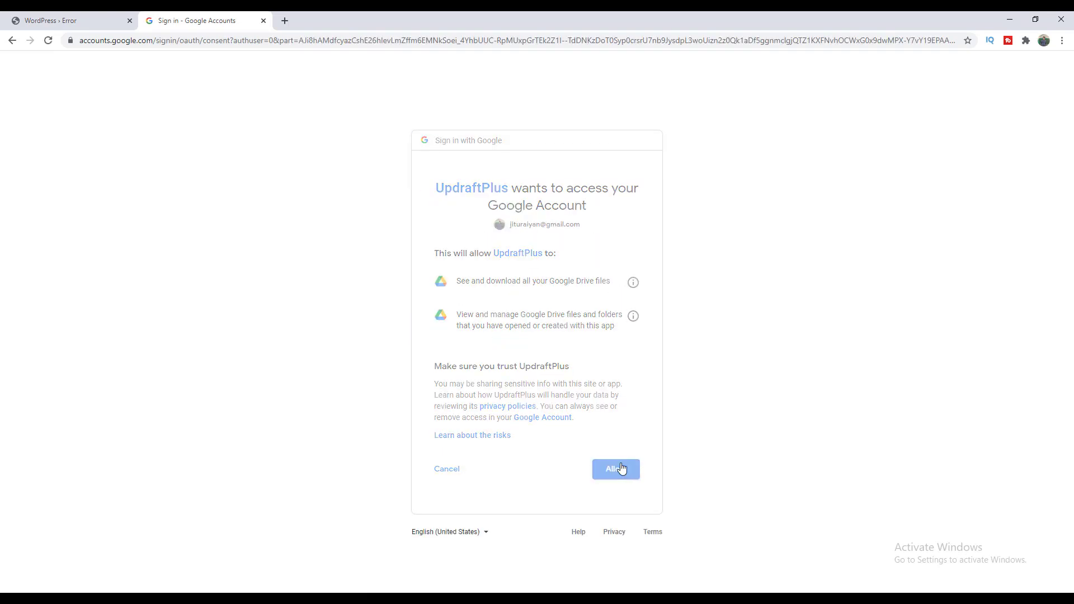
{"action": "left_click", "coordinate": [621, 469]}
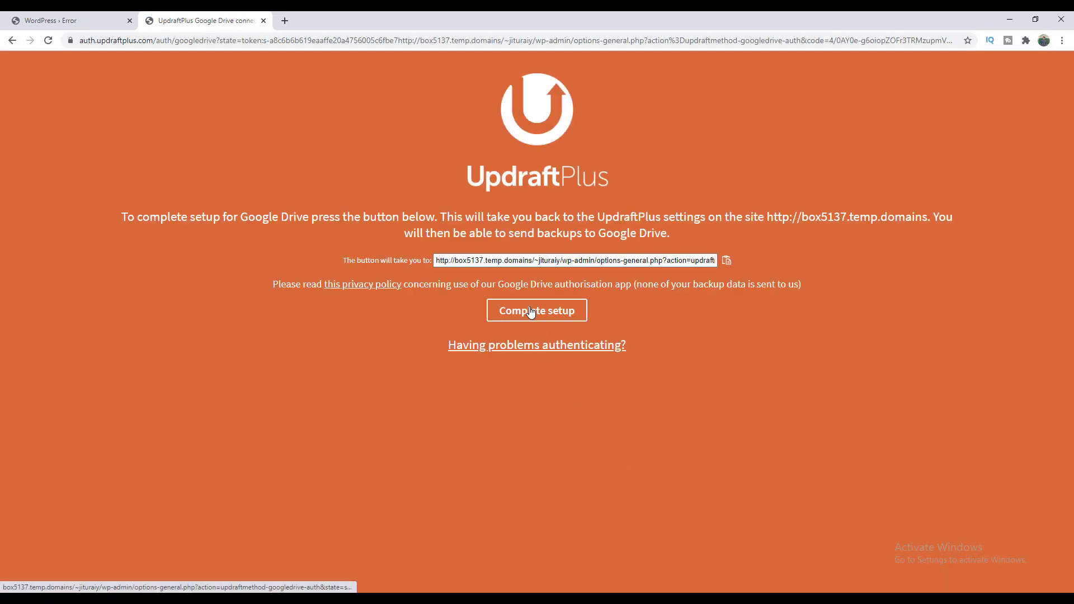
{"action": "left_click", "coordinate": [530, 312]}
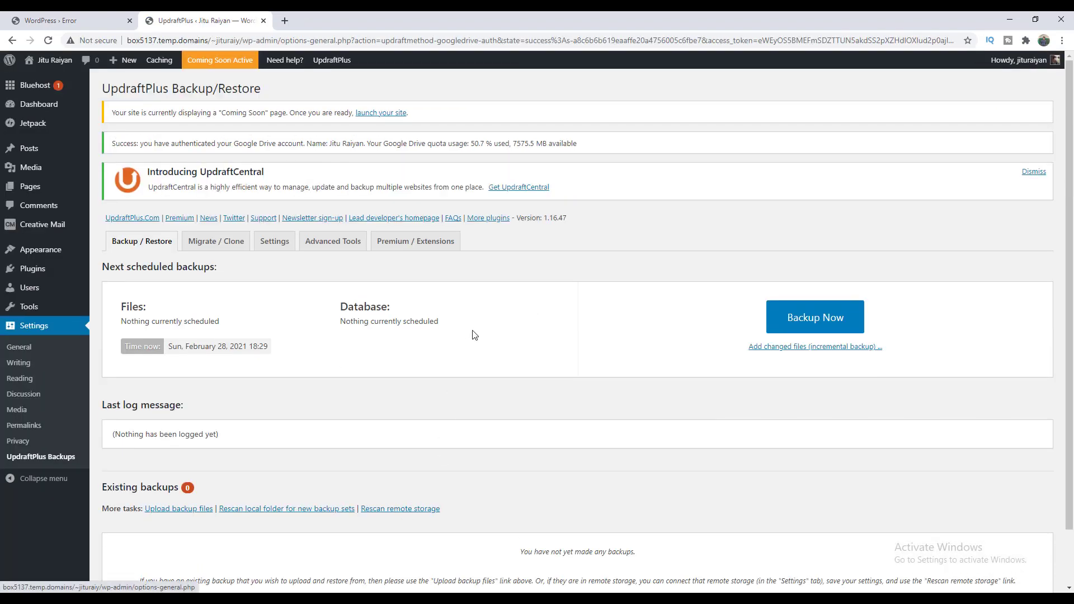
Rescan the remote storage for existing backup sets, accepting that backups from any site are added
{"action": "left_click", "coordinate": [404, 512]}
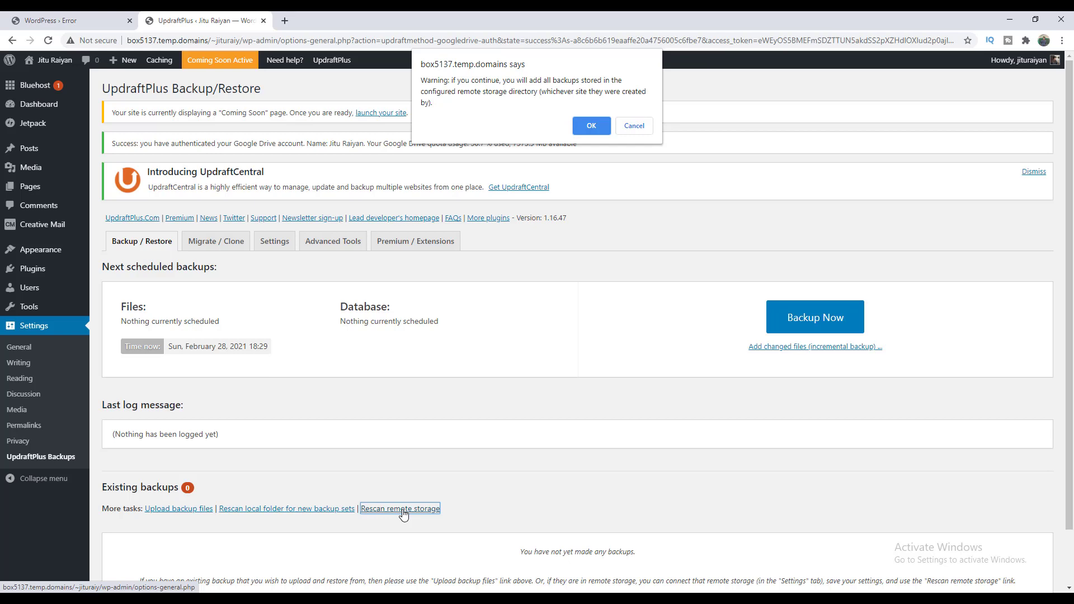
{"action": "left_click", "coordinate": [588, 126]}
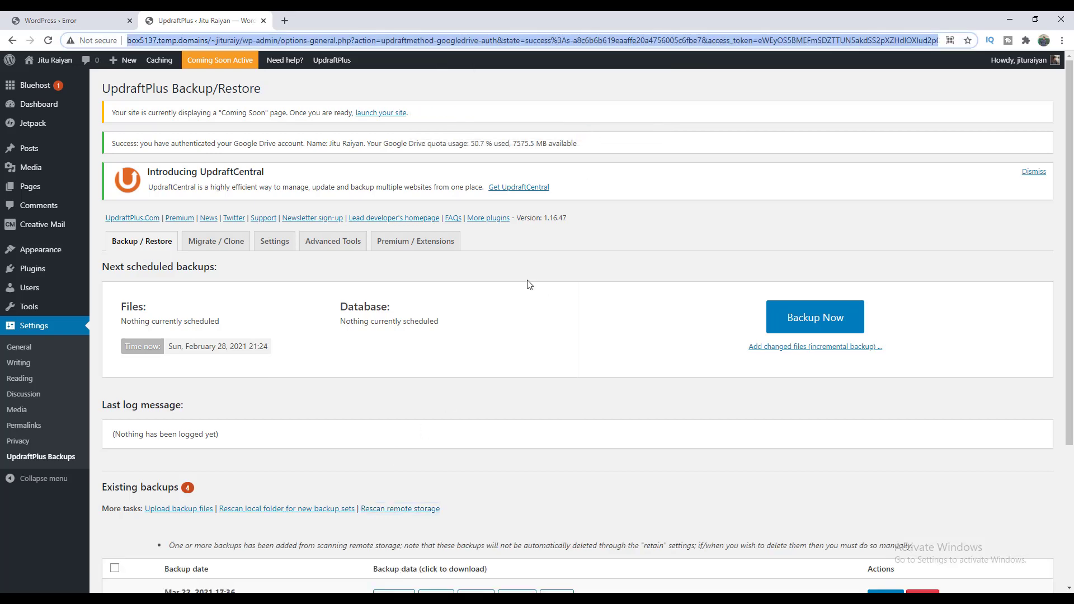
{"action": "scroll", "coordinate": [527, 283], "scroll_direction": "down", "scroll_amount": 4}
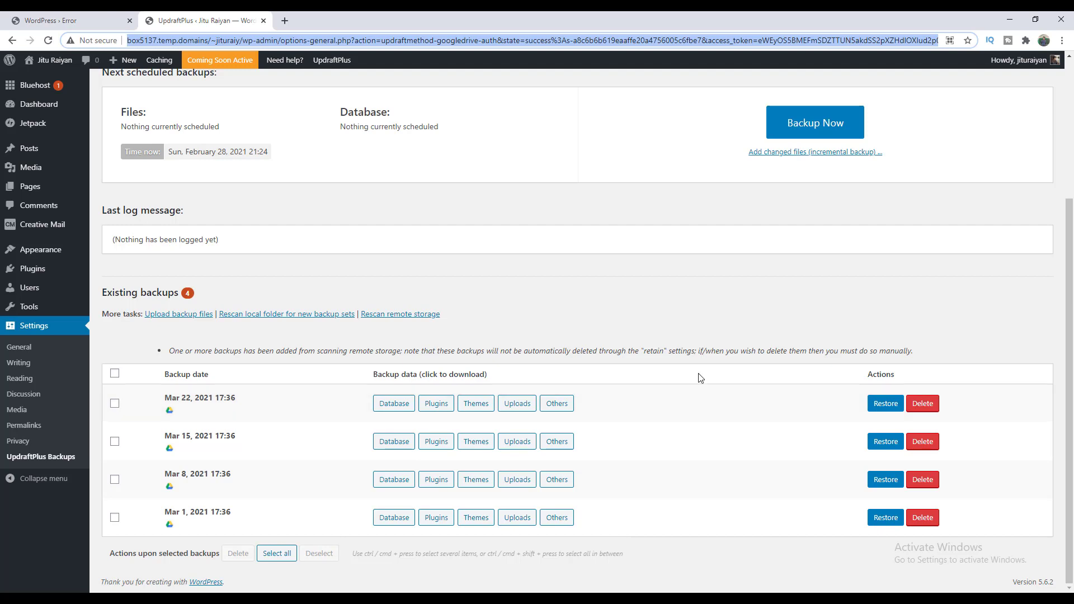
Restore the newest backup set in the list with its Plugins, Themes, Uploads, Others and Database components
{"action": "left_click", "coordinate": [880, 410]}
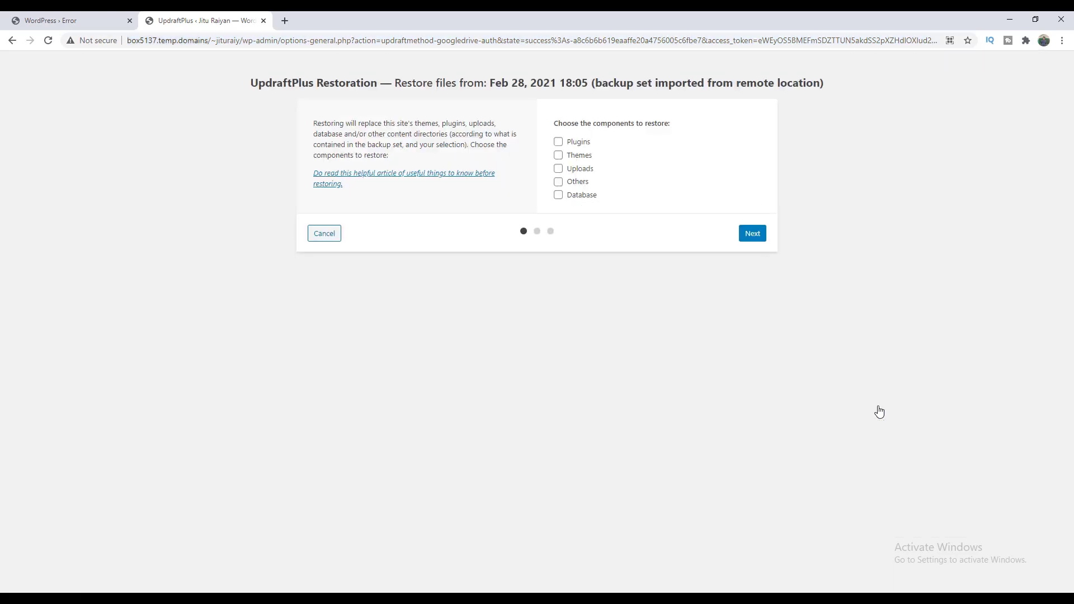
{"action": "left_click", "coordinate": [578, 142]}
{"action": "left_click", "coordinate": [578, 156]}
{"action": "left_click", "coordinate": [580, 170]}
{"action": "left_click", "coordinate": [582, 183]}
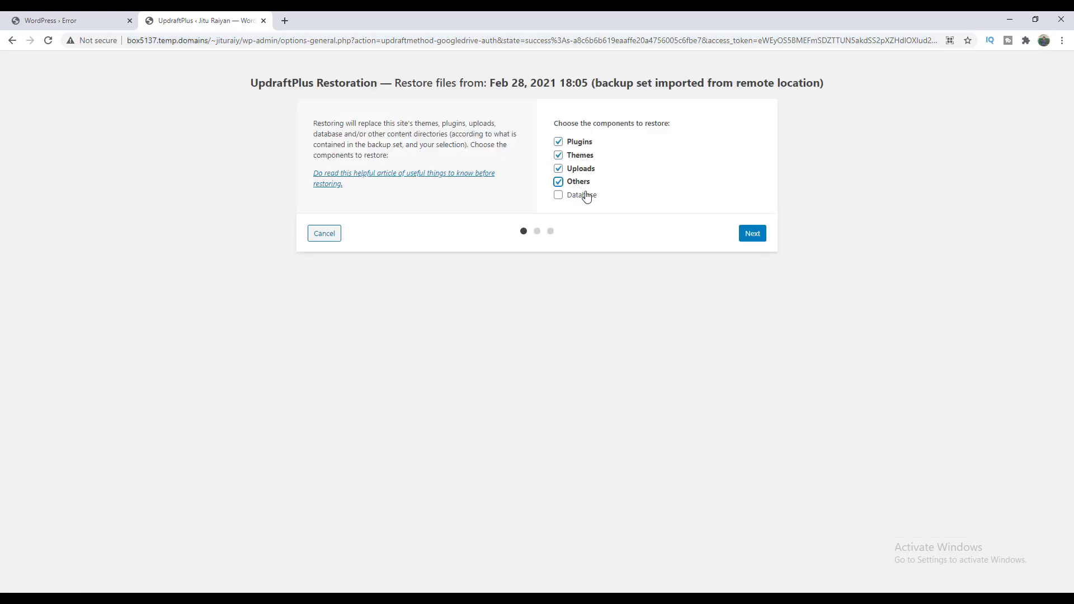
{"action": "left_click", "coordinate": [585, 196]}
{"action": "left_click", "coordinate": [751, 247]}
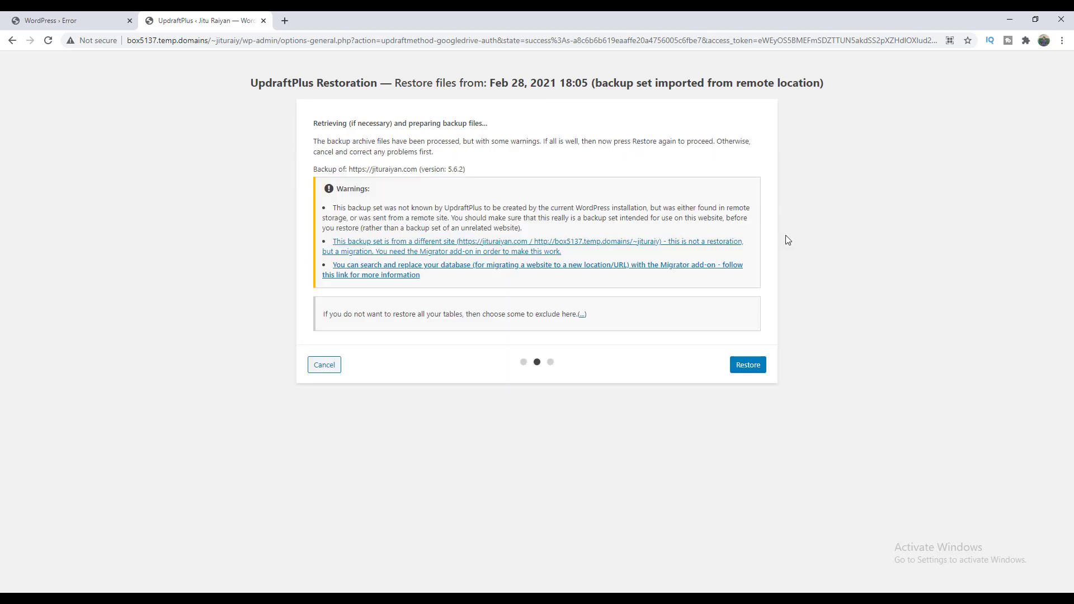
{"action": "left_click", "coordinate": [753, 365]}
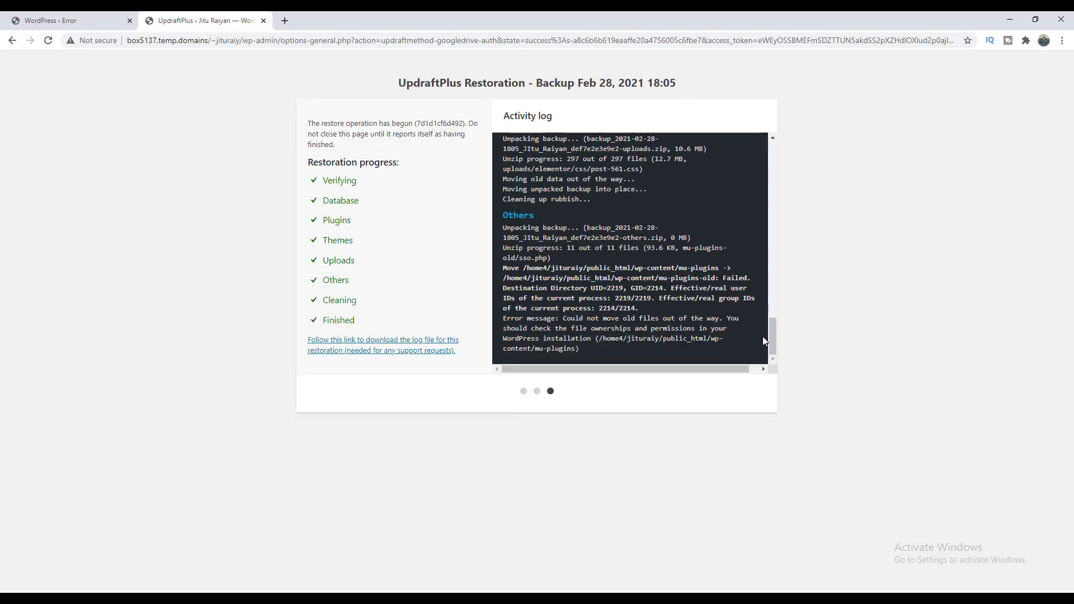
Reload the live website in its already open browser tab to check the restored site
{"action": "left_click", "coordinate": [67, 20]}
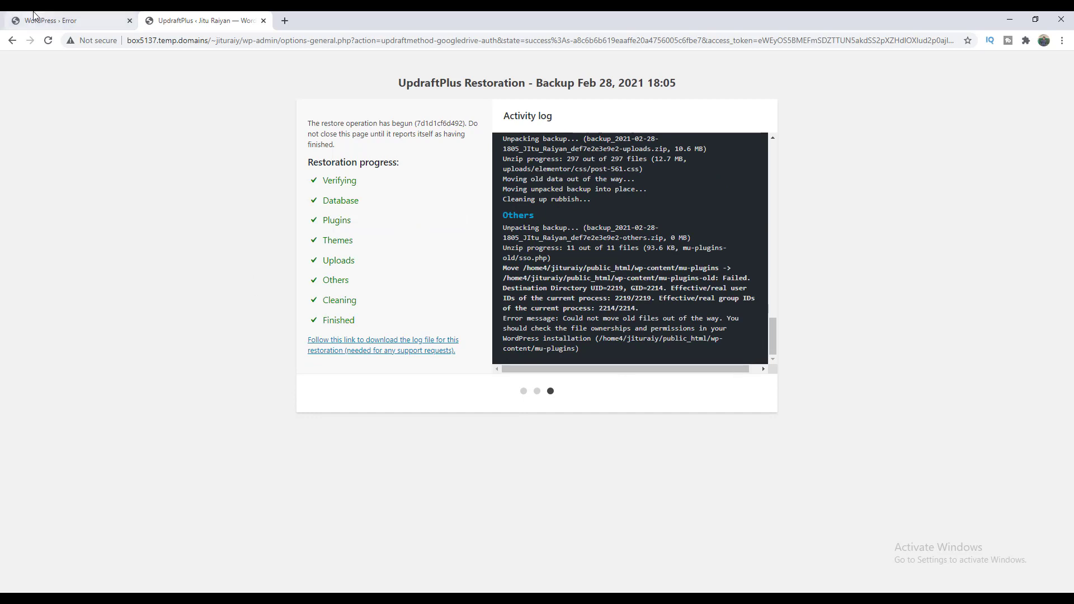
{"action": "left_click", "coordinate": [208, 39]}
{"action": "key", "text": "Return"}
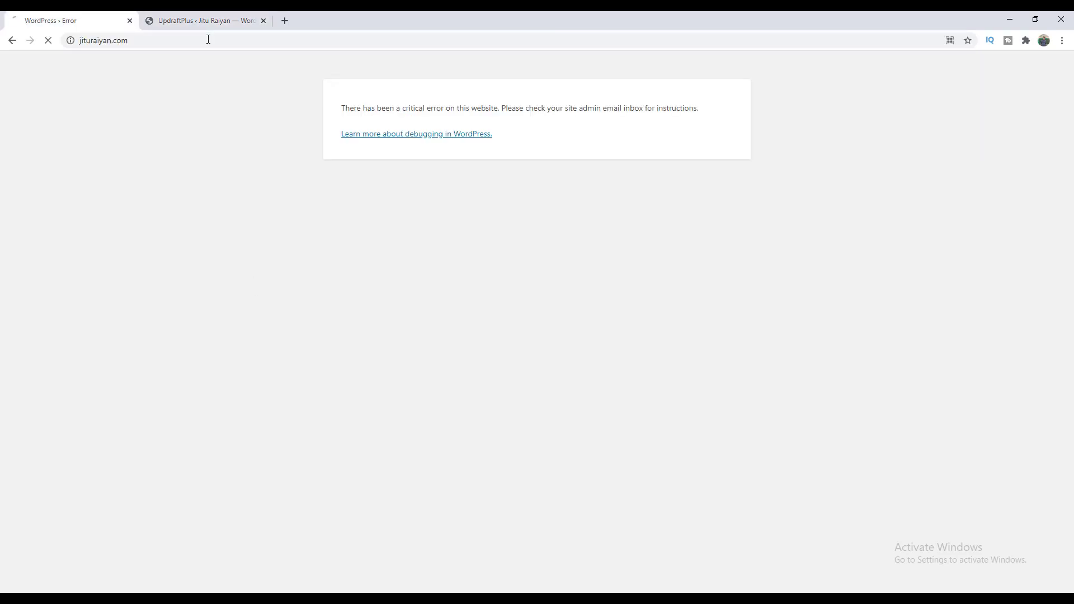